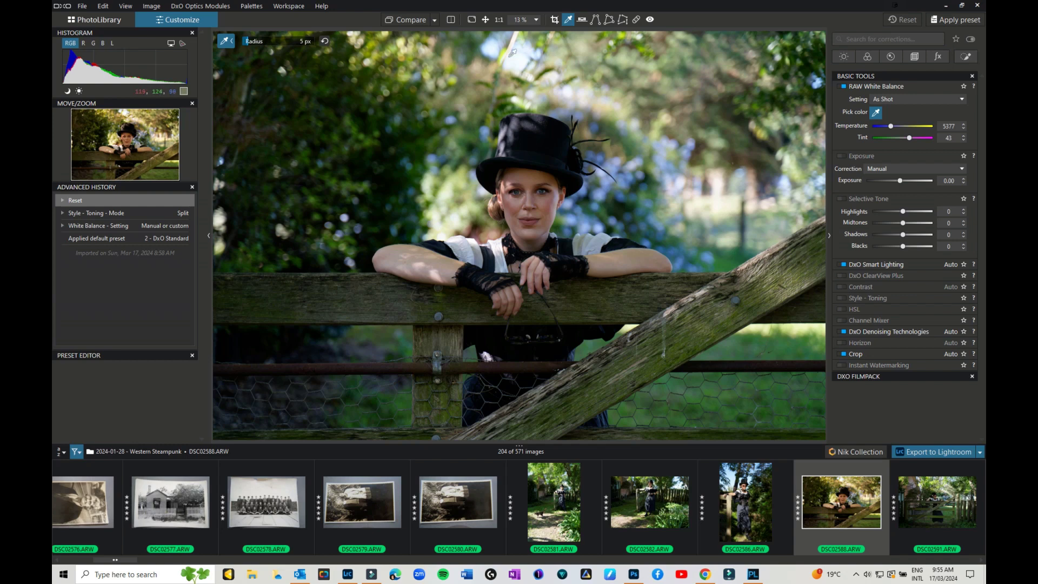
Show the uncorrected reference image and darken Selective Tone Midtones to -55
click(435, 22)
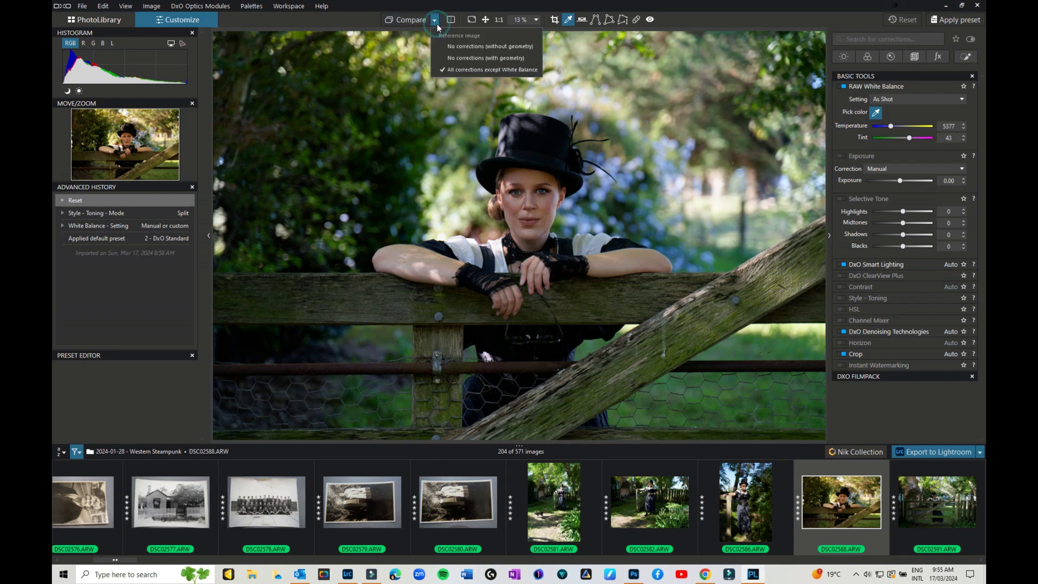
click(419, 21)
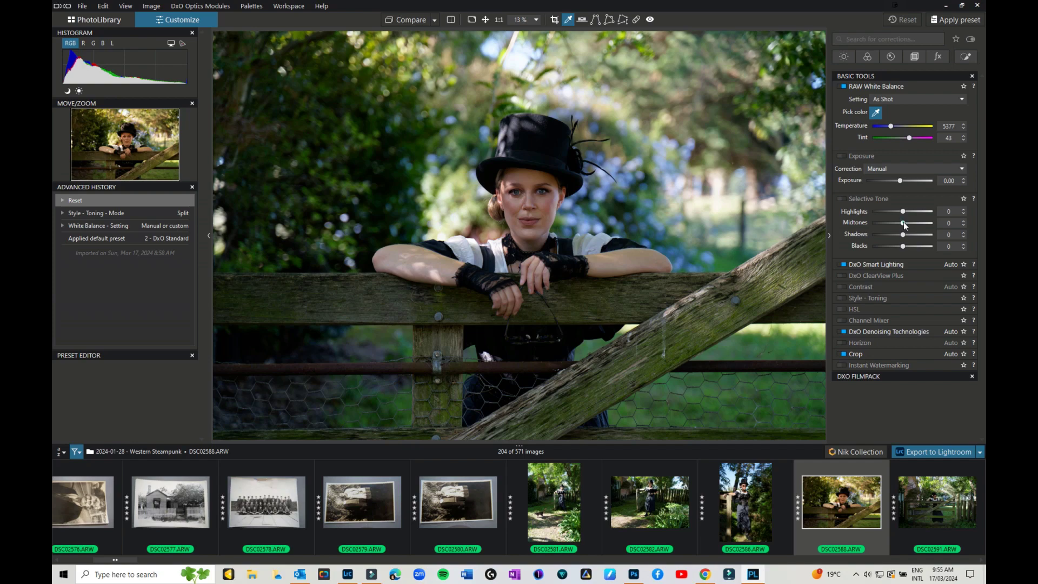
drag(904, 225, 922, 235)
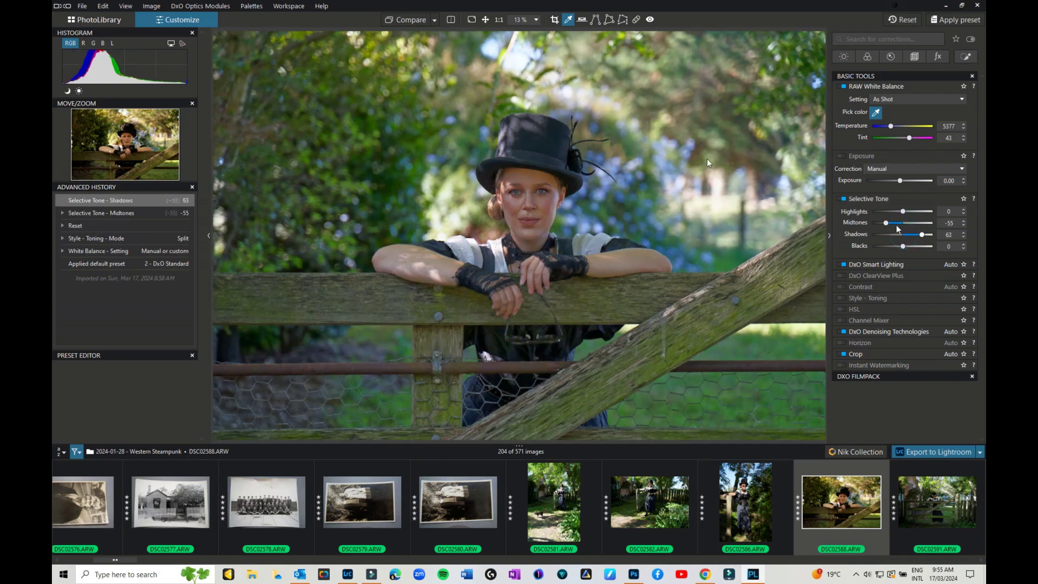
Compare corrected and original, then show them as a split before/after view
click(411, 21)
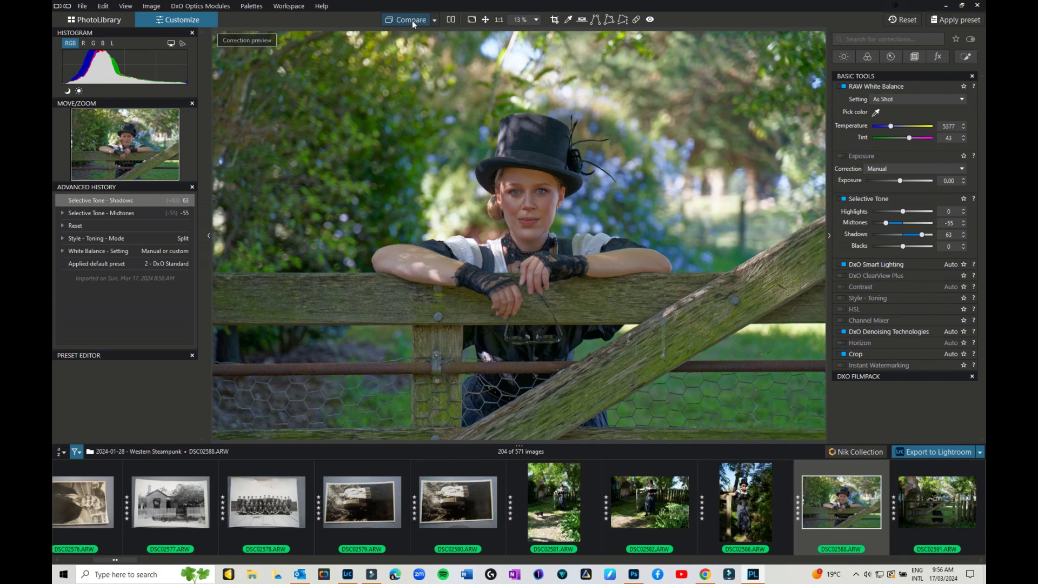
click(408, 23)
click(433, 23)
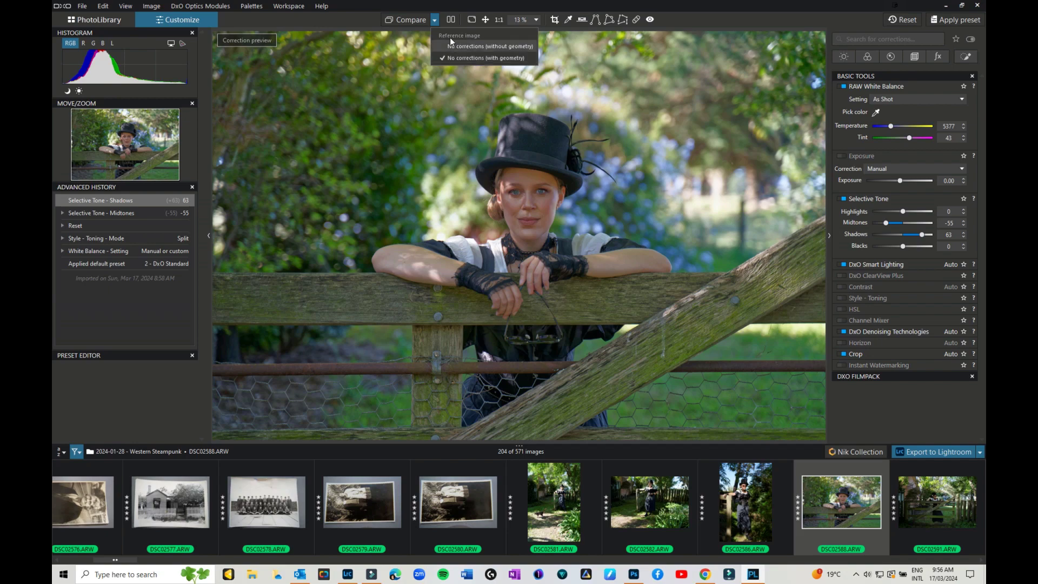
click(451, 21)
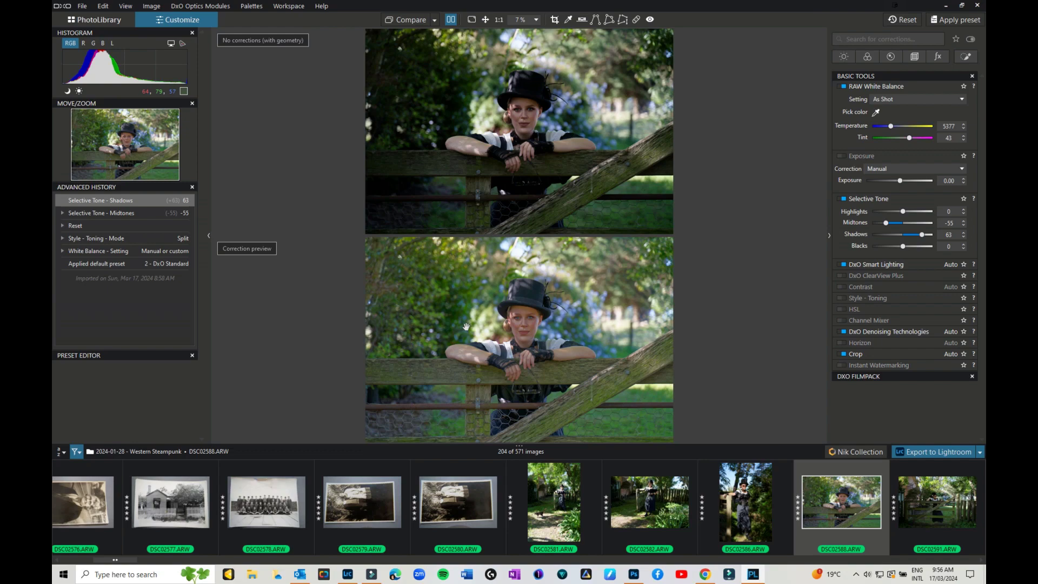
click(476, 22)
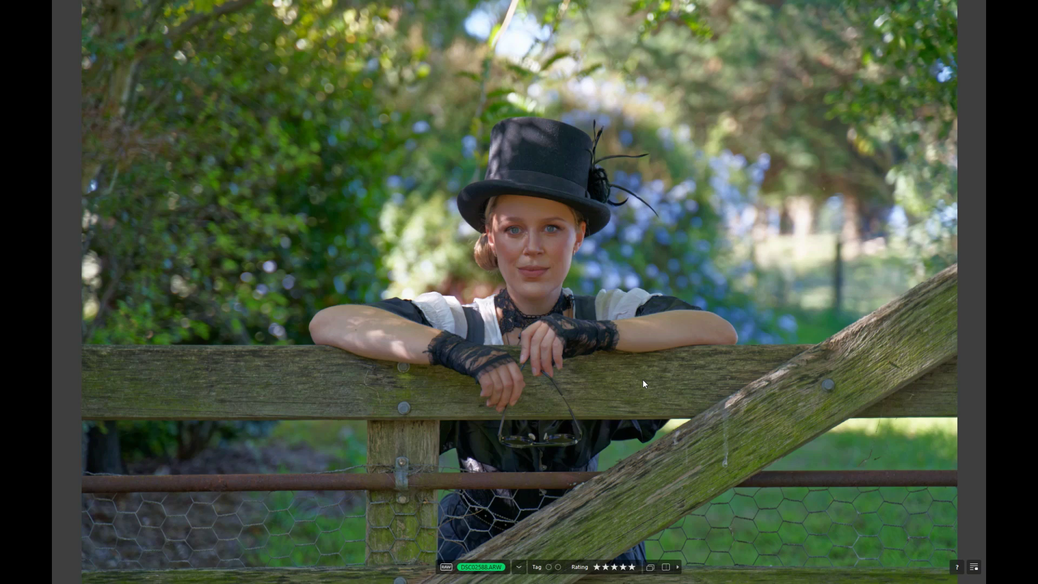
key(Escape)
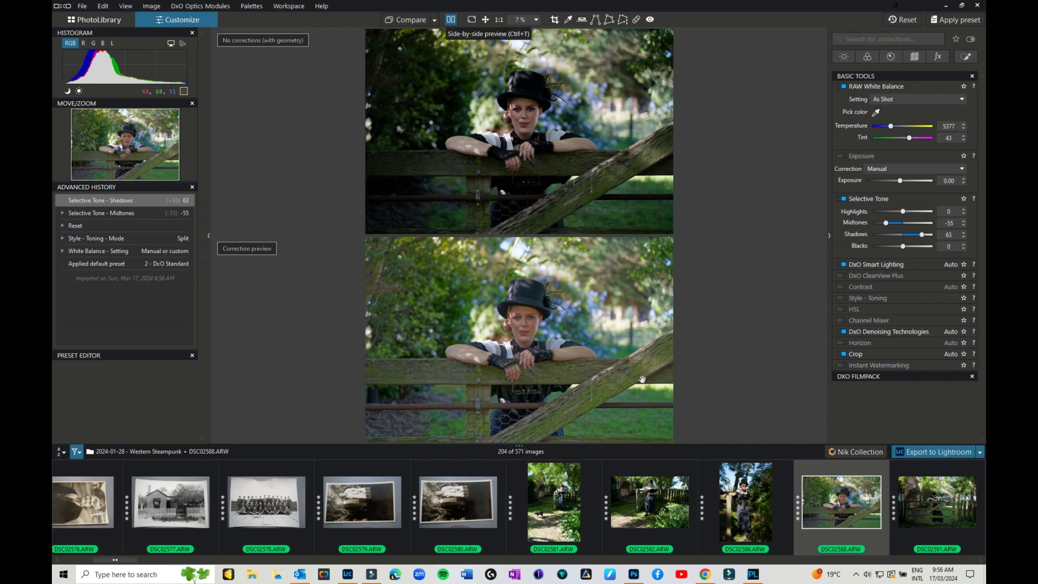
click(472, 20)
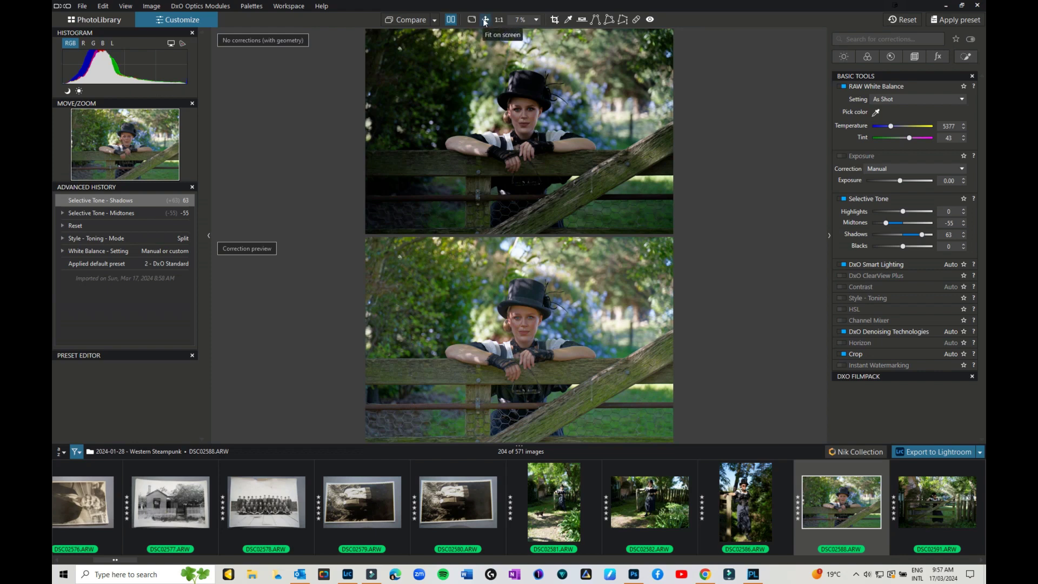
Turn off the split view and inspect her eyes at 1:1 actual pixel size
click(450, 21)
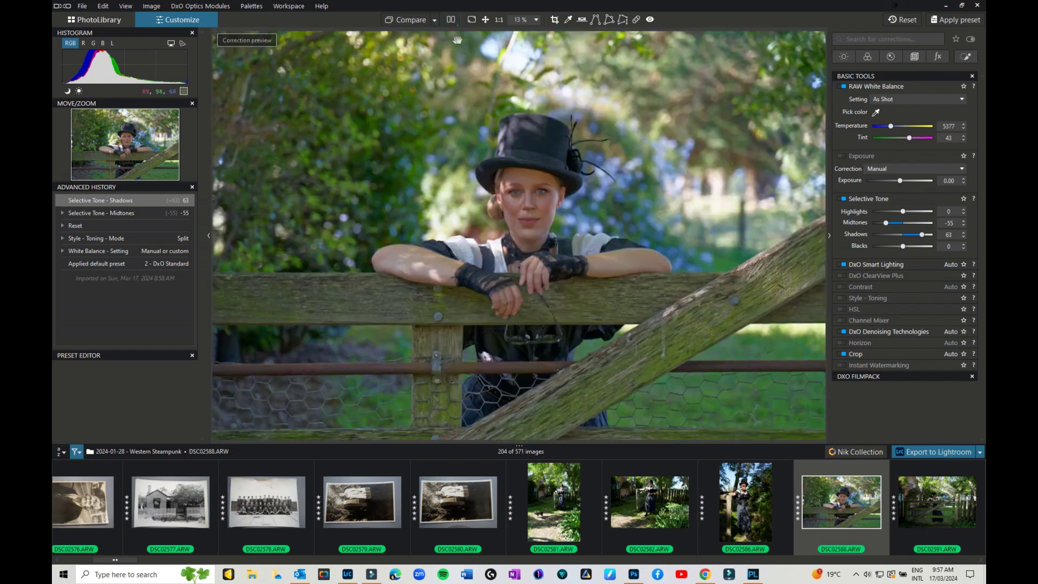
click(498, 20)
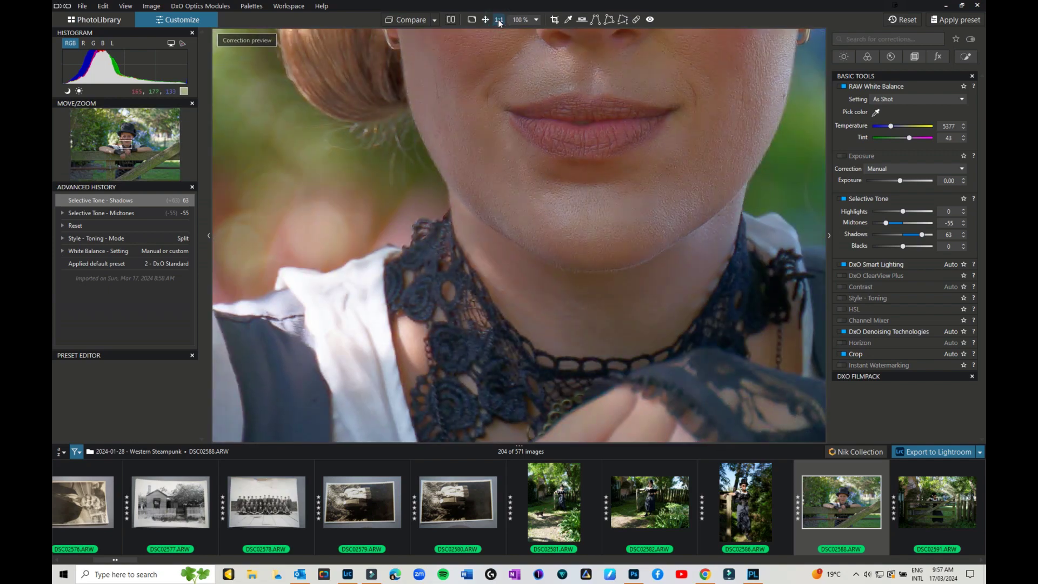
drag(613, 231, 556, 285)
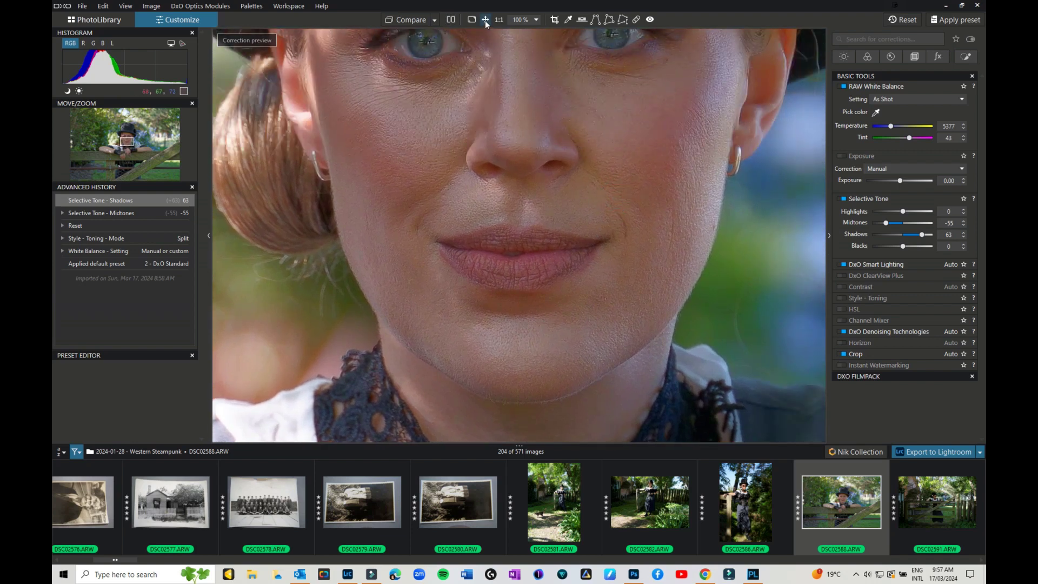
Step the zoom down to 75% and 50%, then fit the whole photo
click(537, 20)
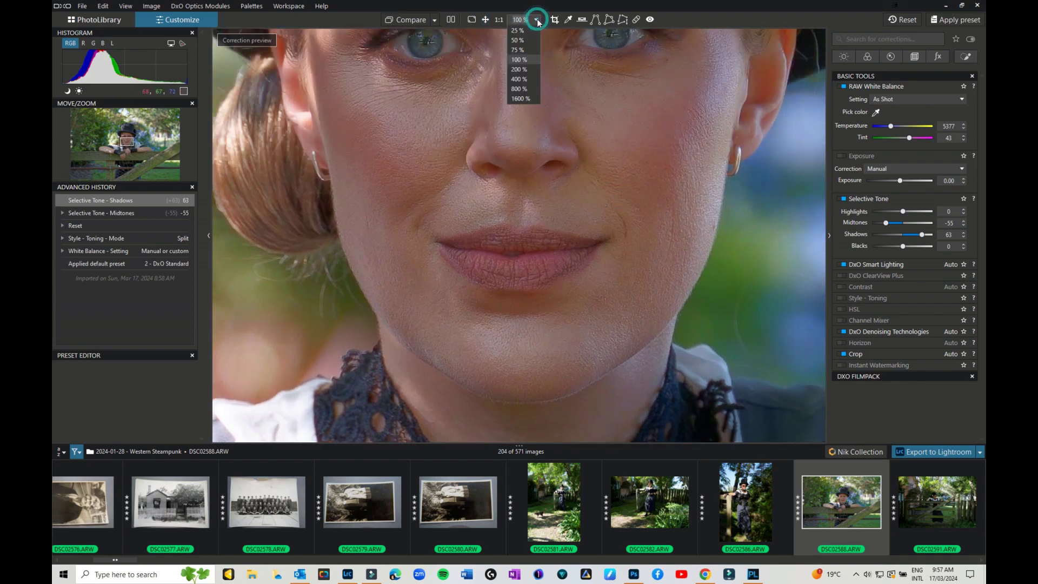
click(525, 50)
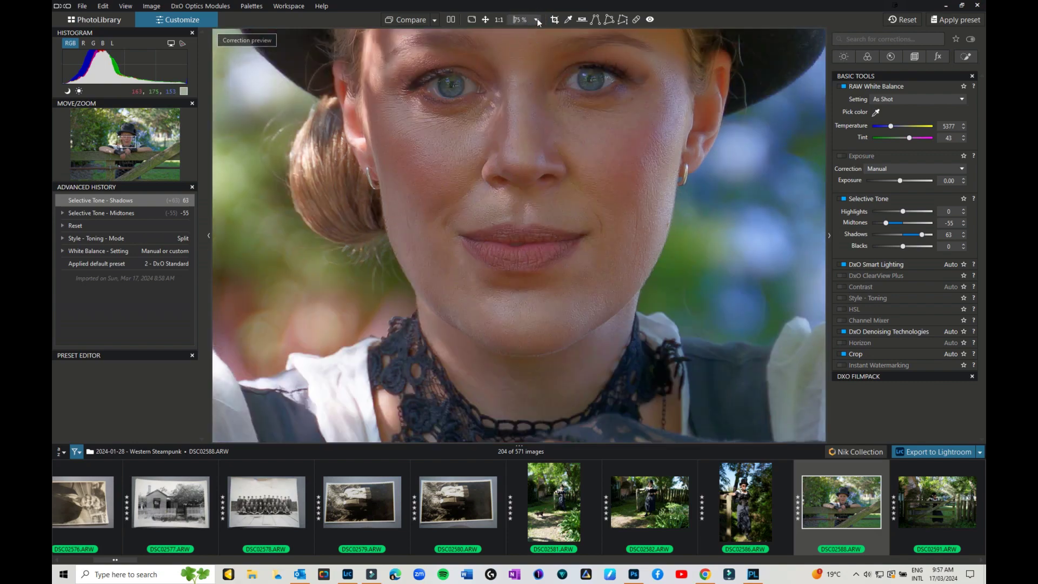
click(536, 20)
click(524, 40)
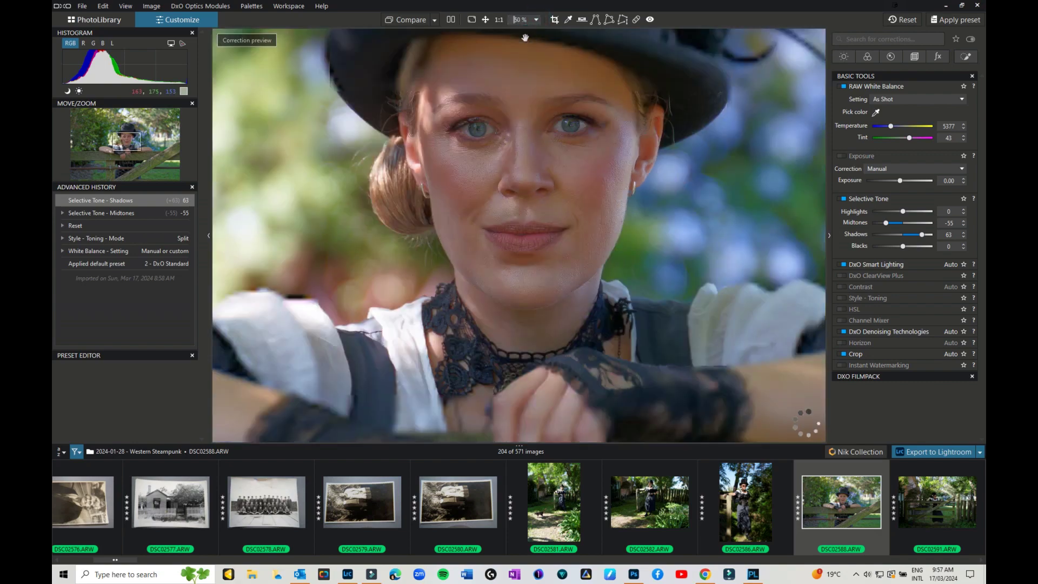
click(486, 23)
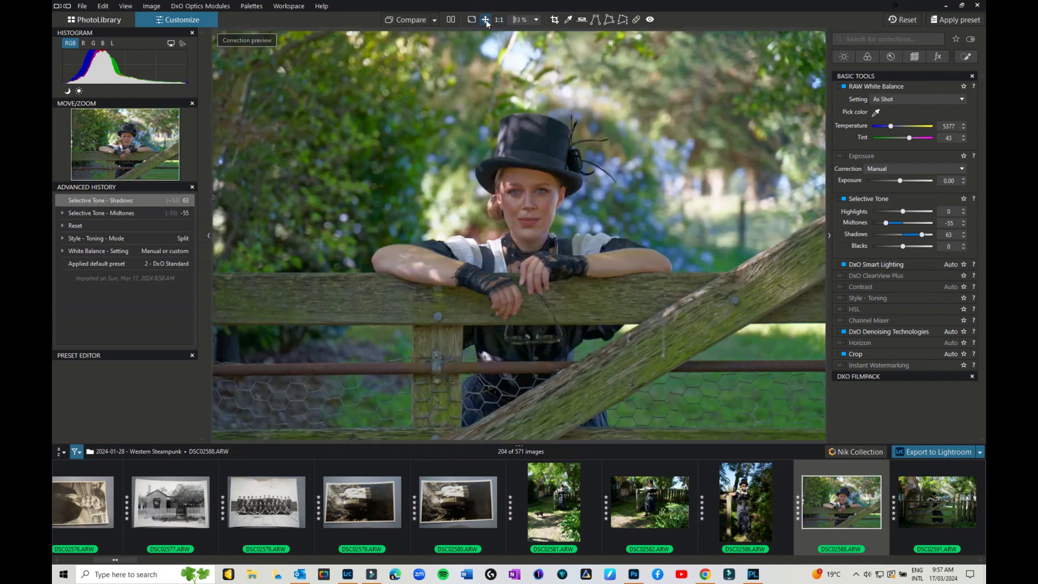
Return to 1:1 on the face, then zoom out to 50% and finally 25%
click(499, 21)
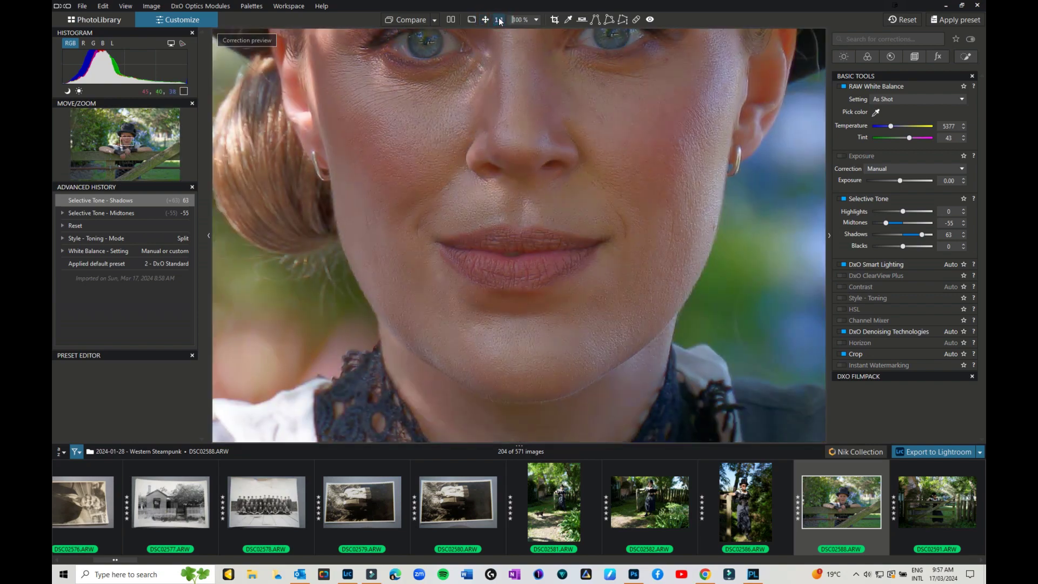
click(536, 20)
click(517, 40)
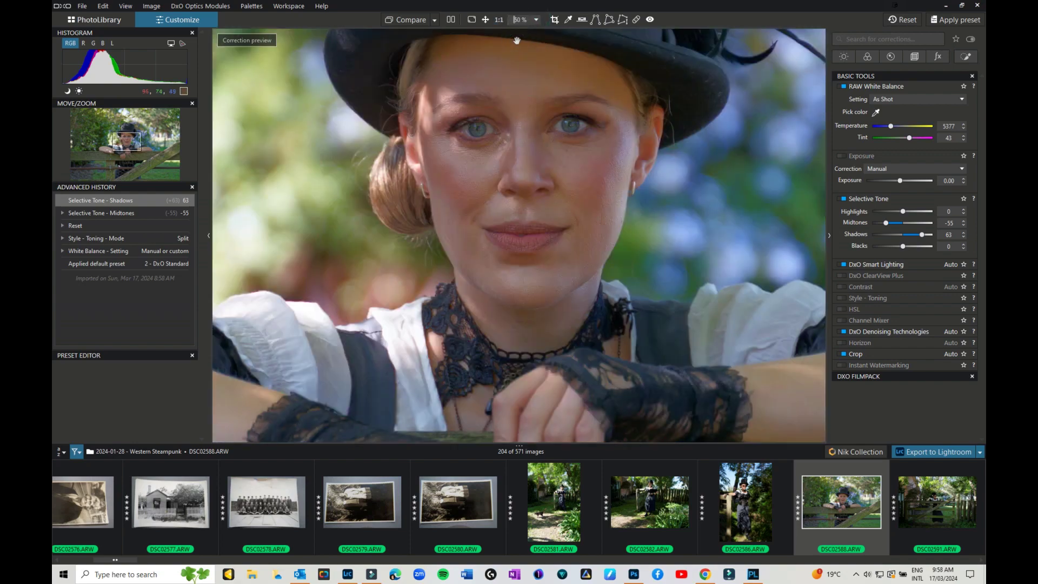
click(535, 20)
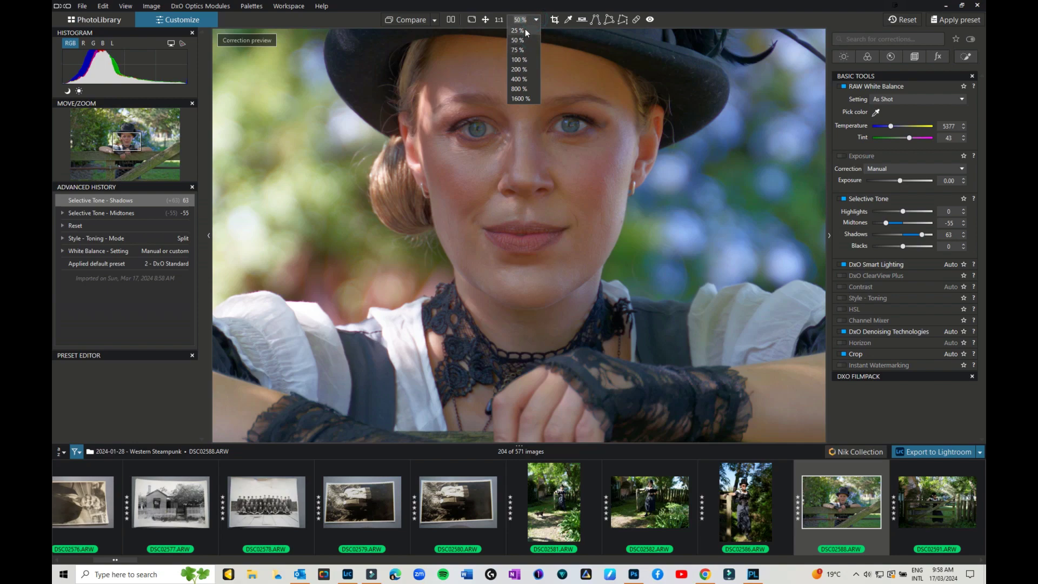
click(524, 28)
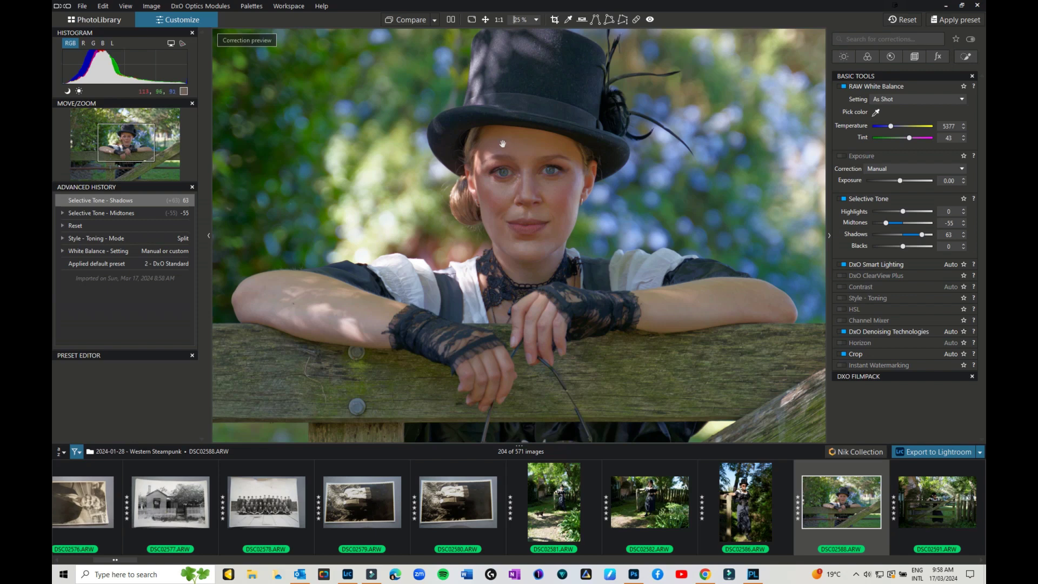
Start a crop, toggle the thirds grid off and back on, and choose a 7 × 5 aspect ratio
click(554, 21)
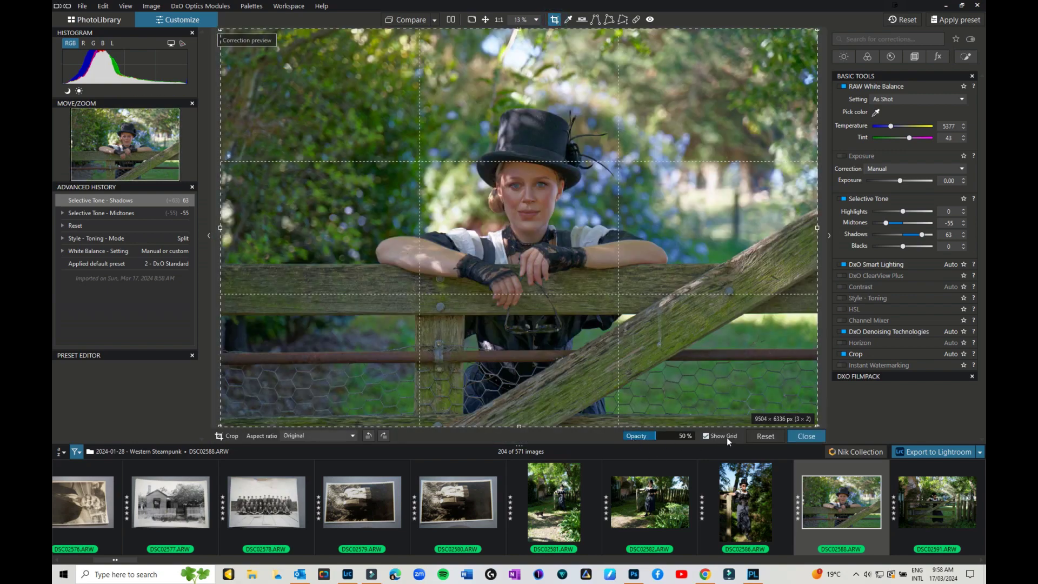
click(706, 435)
click(706, 436)
click(328, 438)
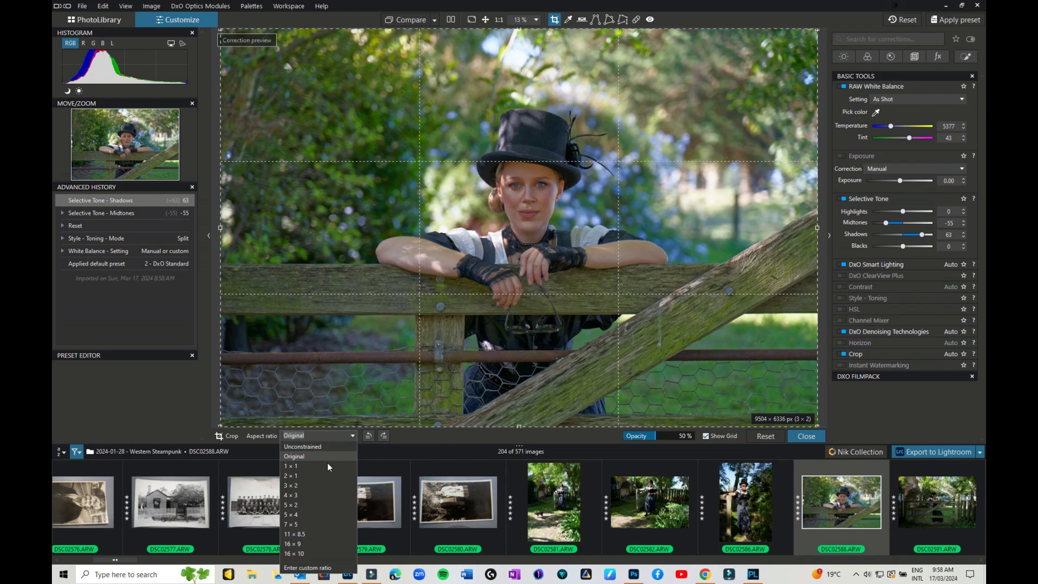
click(300, 524)
mouse_move(300, 525)
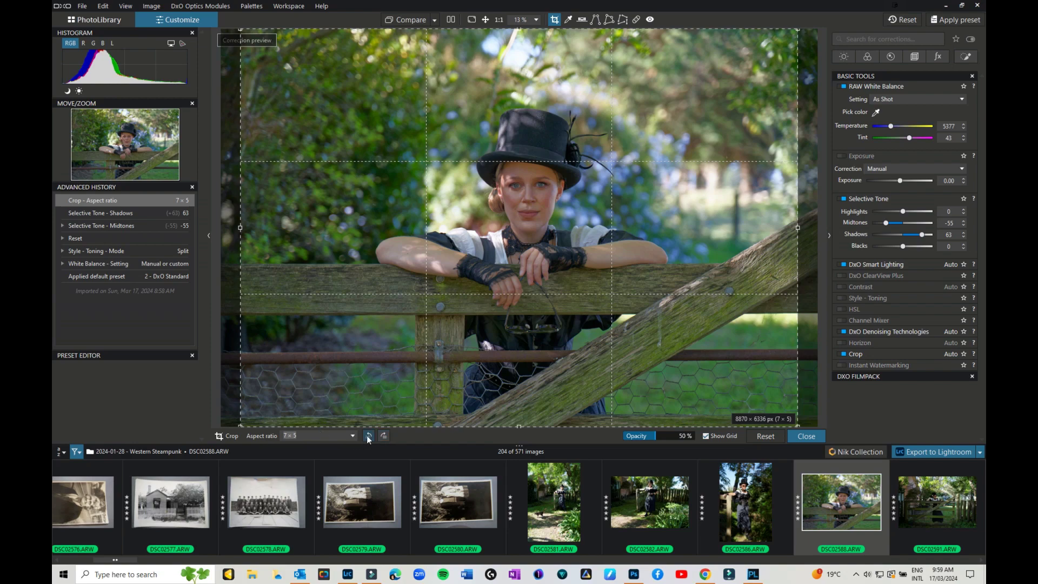
Flip the crop to portrait orientation and back, then reset it to the original ratio
click(382, 436)
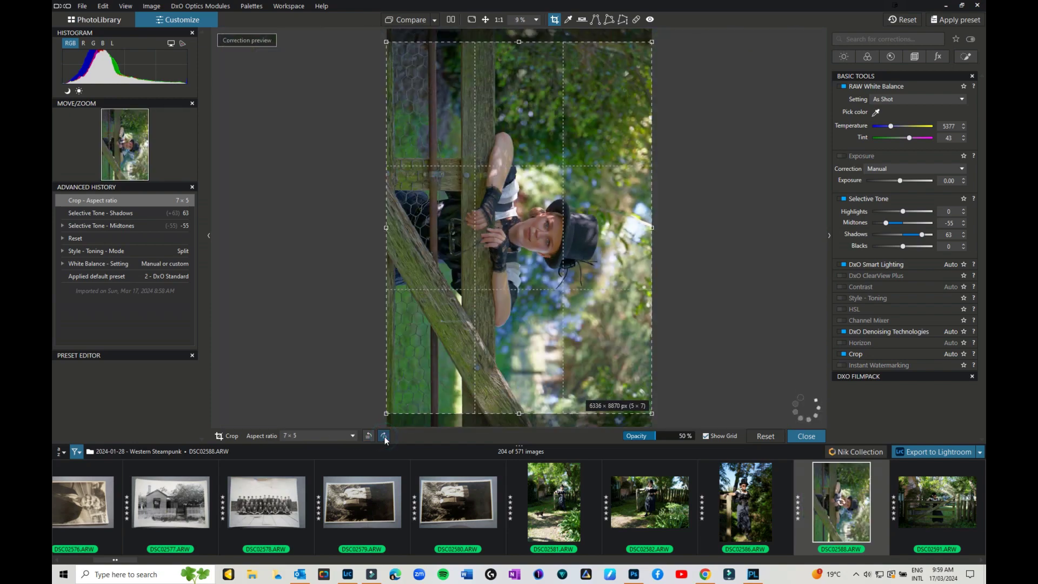
click(369, 435)
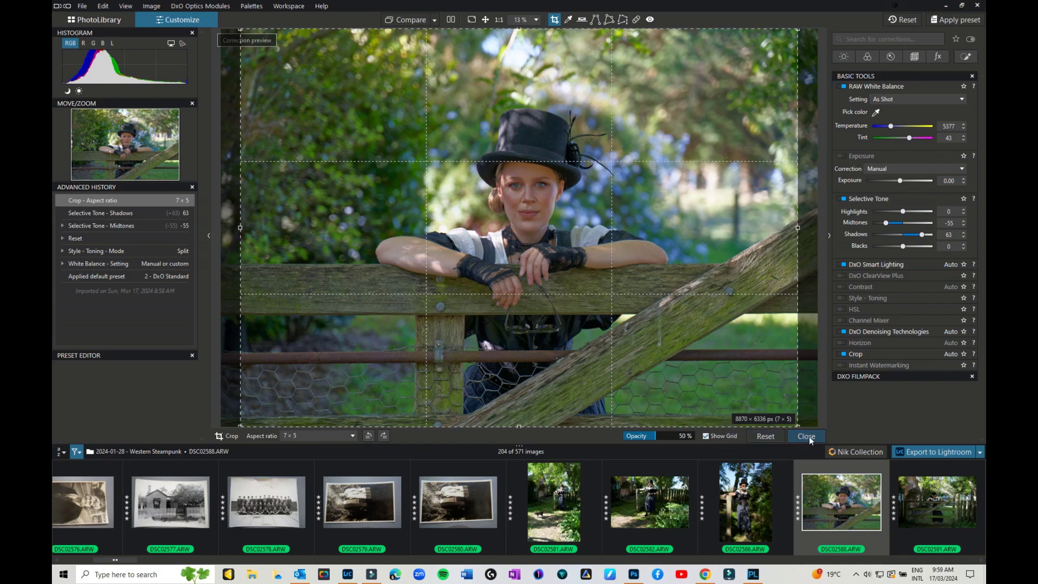
click(765, 437)
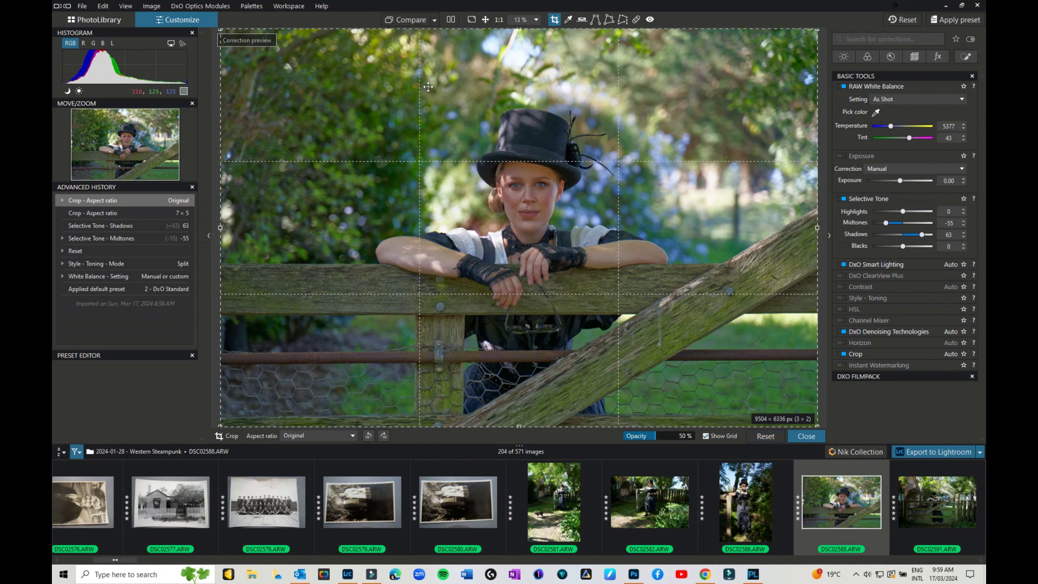
Try a 5 × 2 ratio, then settle on 11 × 8.5 and finish cropping
click(301, 436)
click(306, 506)
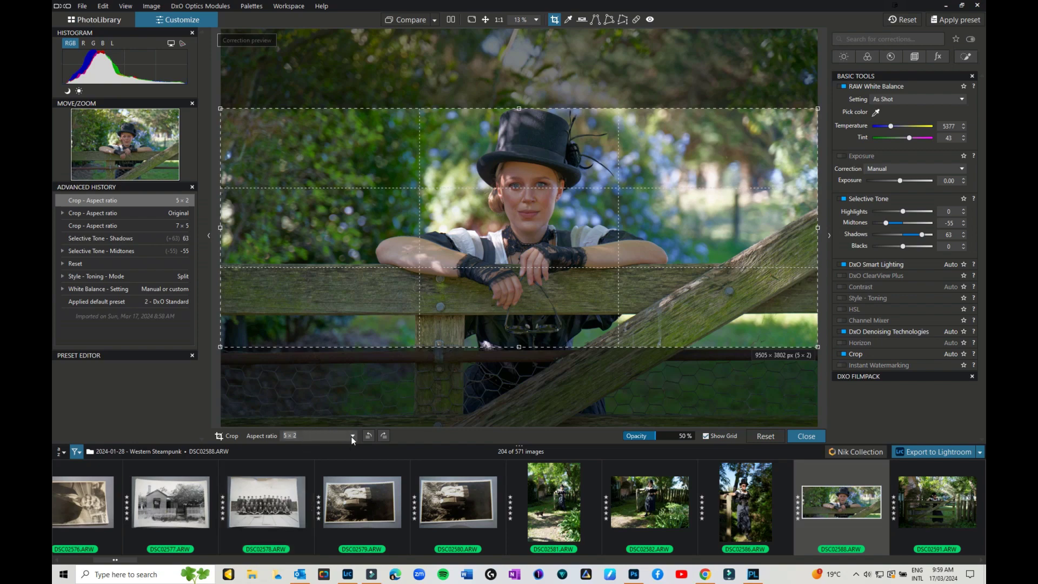
click(351, 436)
click(313, 534)
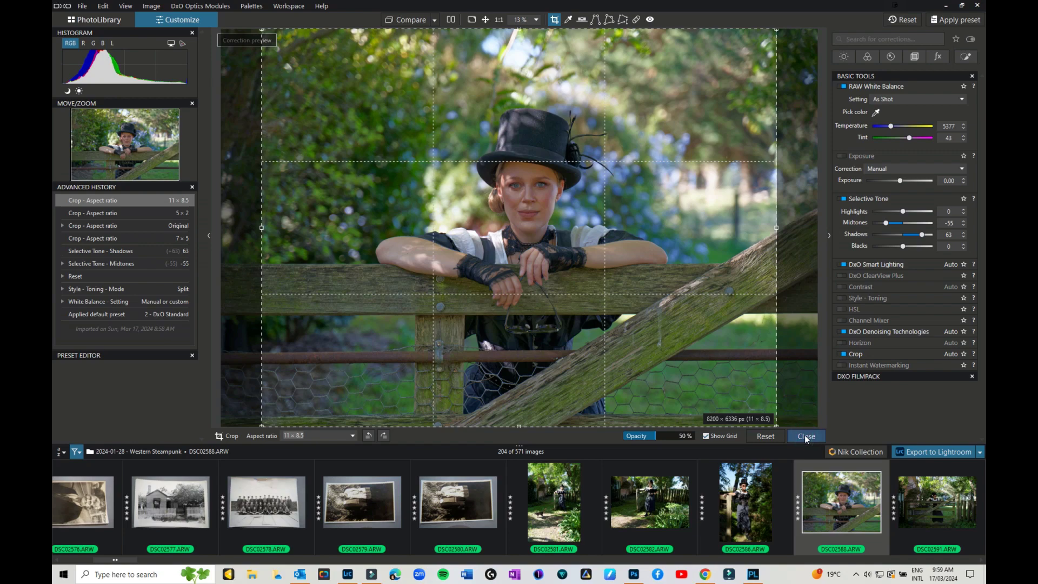
click(805, 436)
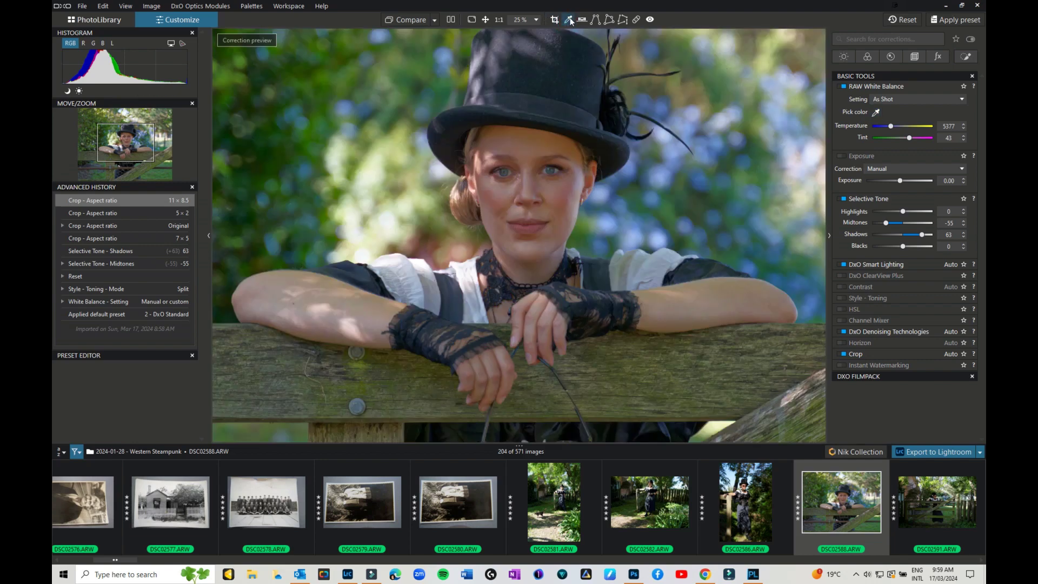
Sample the white blouse for white balance, then switch to the Daylight preset (5200, tint 0)
click(568, 19)
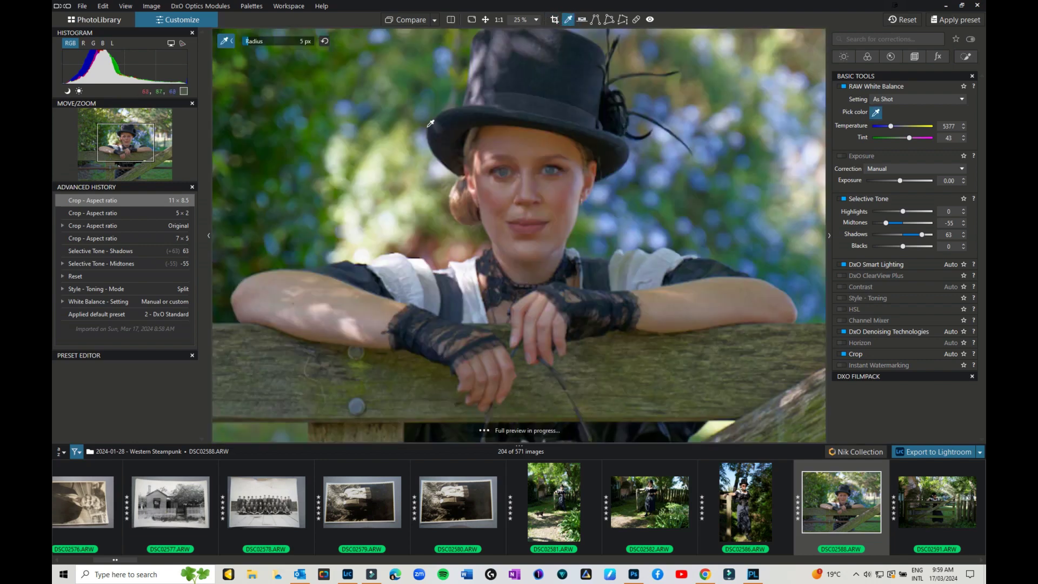
click(670, 252)
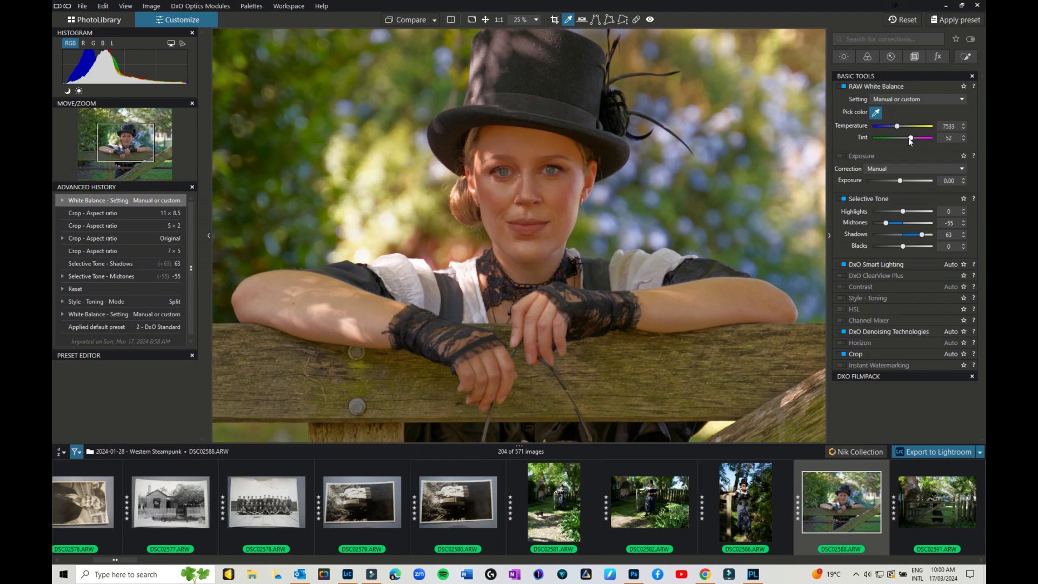
click(946, 99)
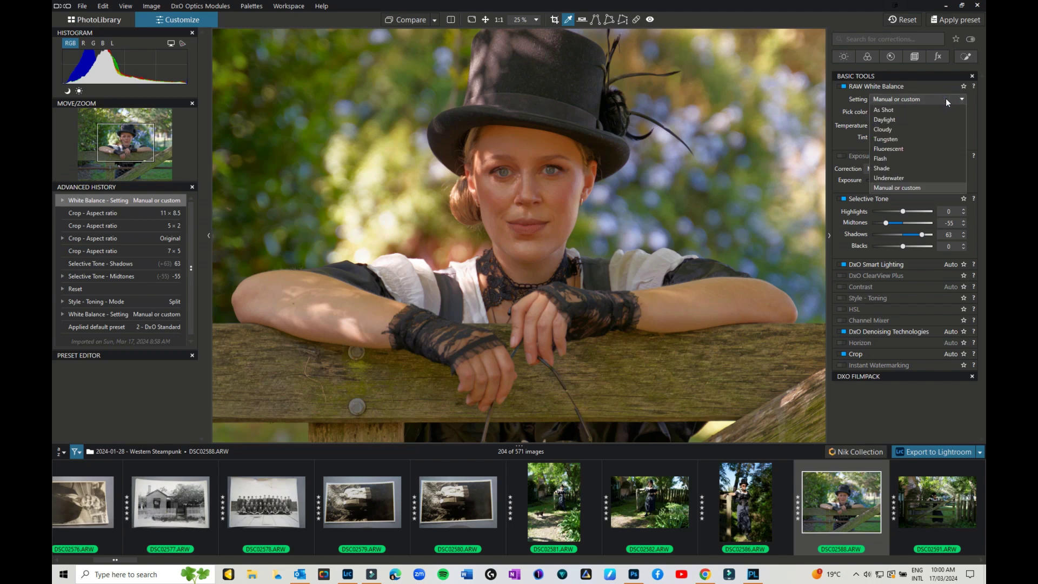
click(892, 120)
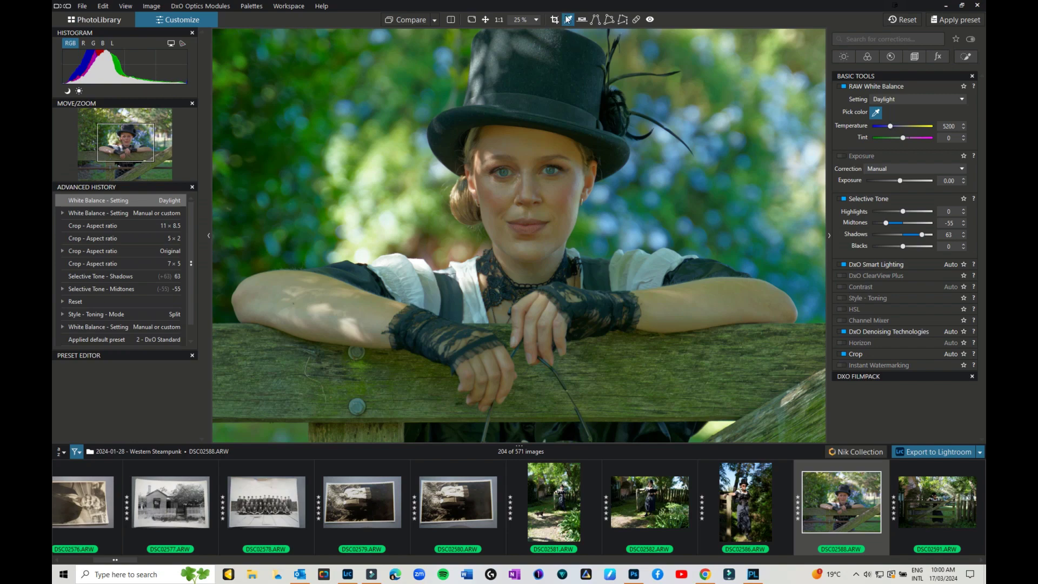
Align the Horizon line's two ends with the gate's top rail and apply the straightening
click(584, 22)
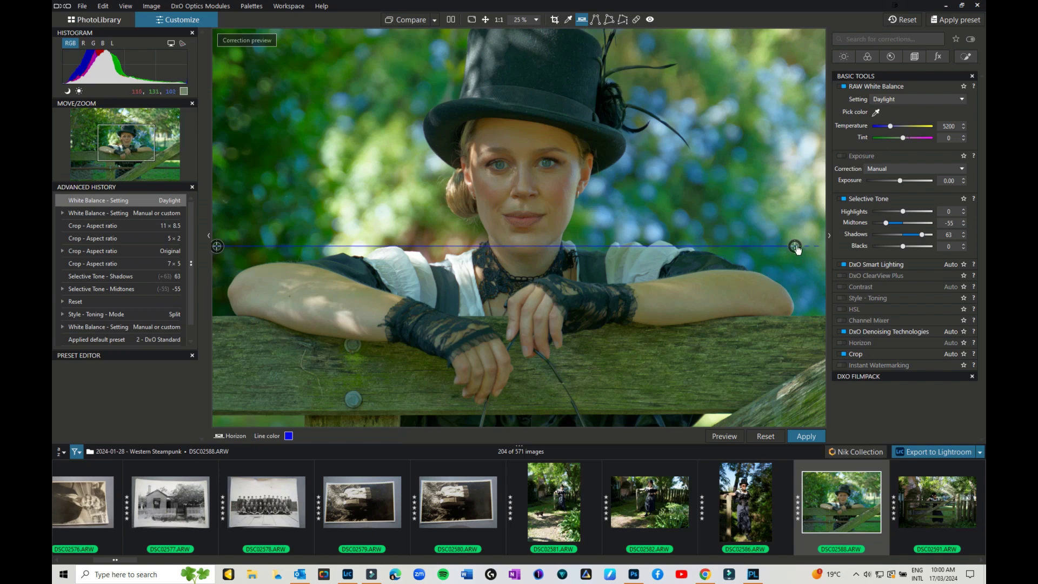
drag(217, 246, 218, 318)
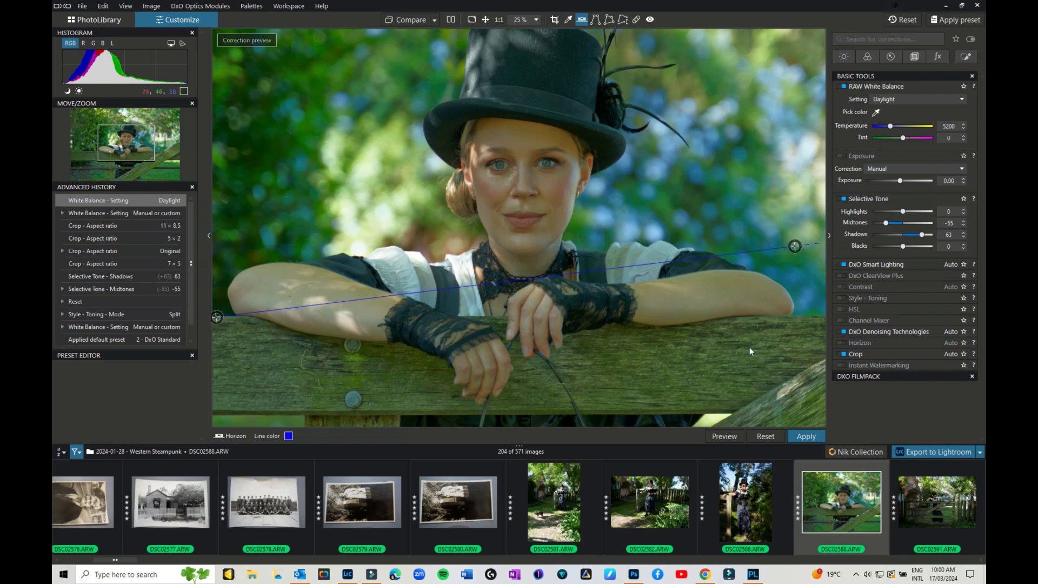
drag(795, 246, 822, 320)
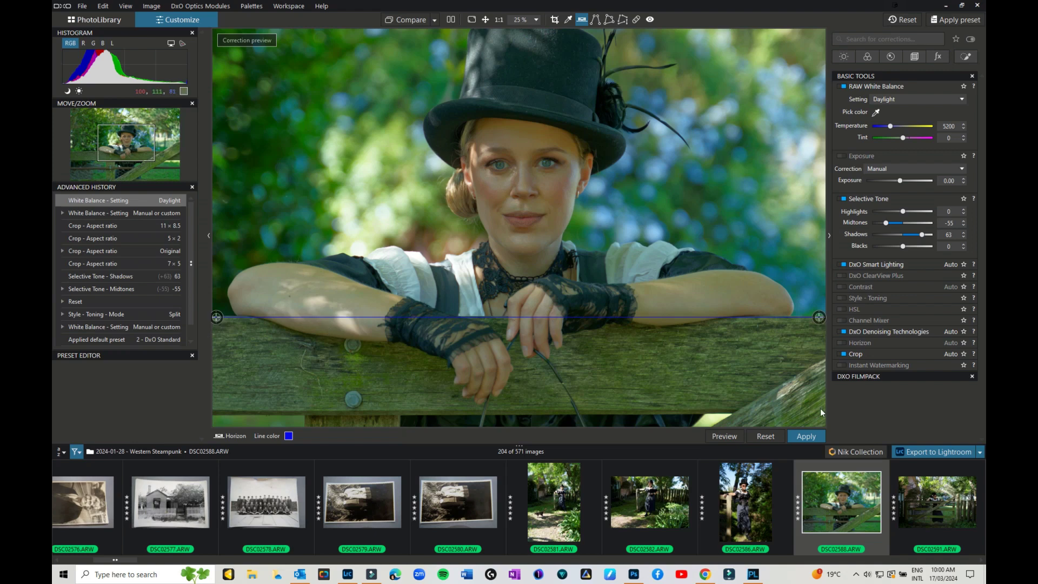
click(806, 436)
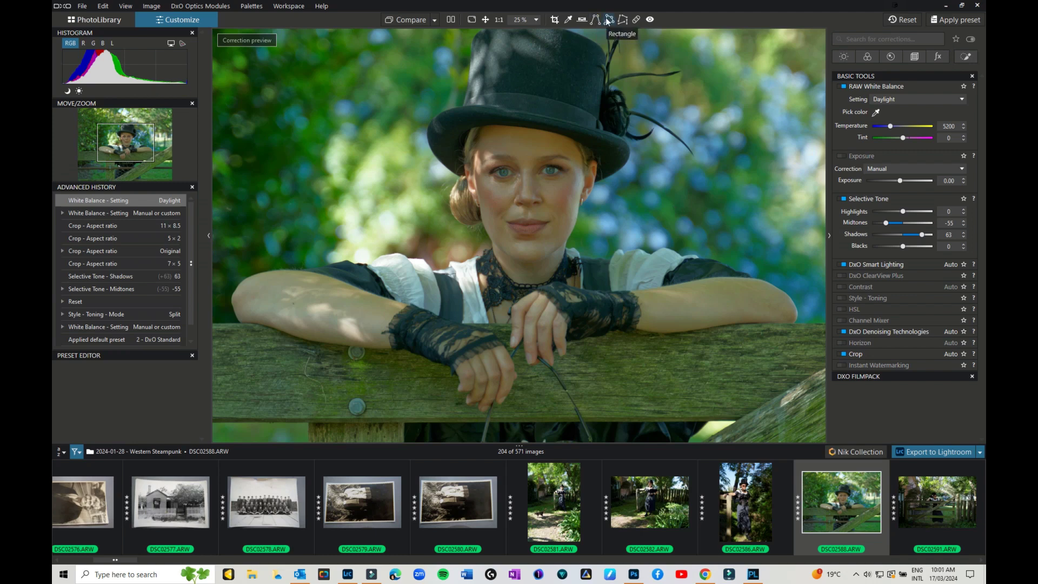
Switch to ReTouch, zoom to 100% and repair a blemish on her cheek
click(635, 21)
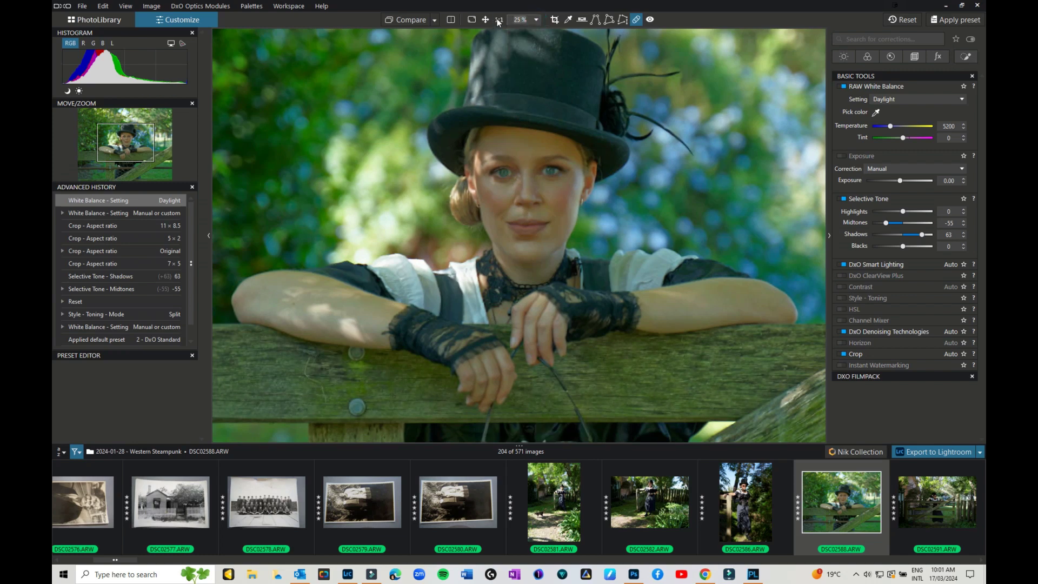
click(536, 20)
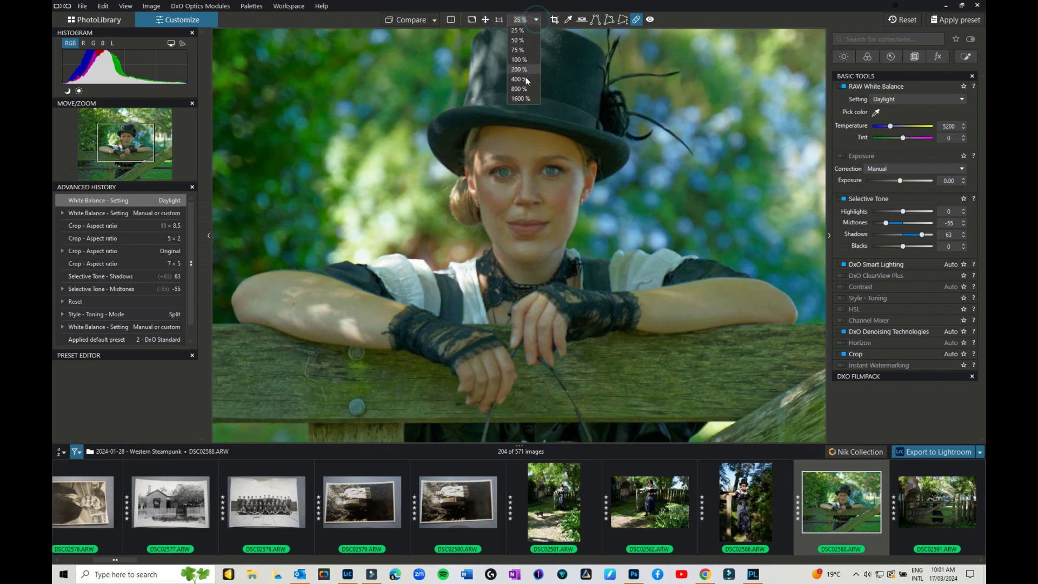
click(521, 59)
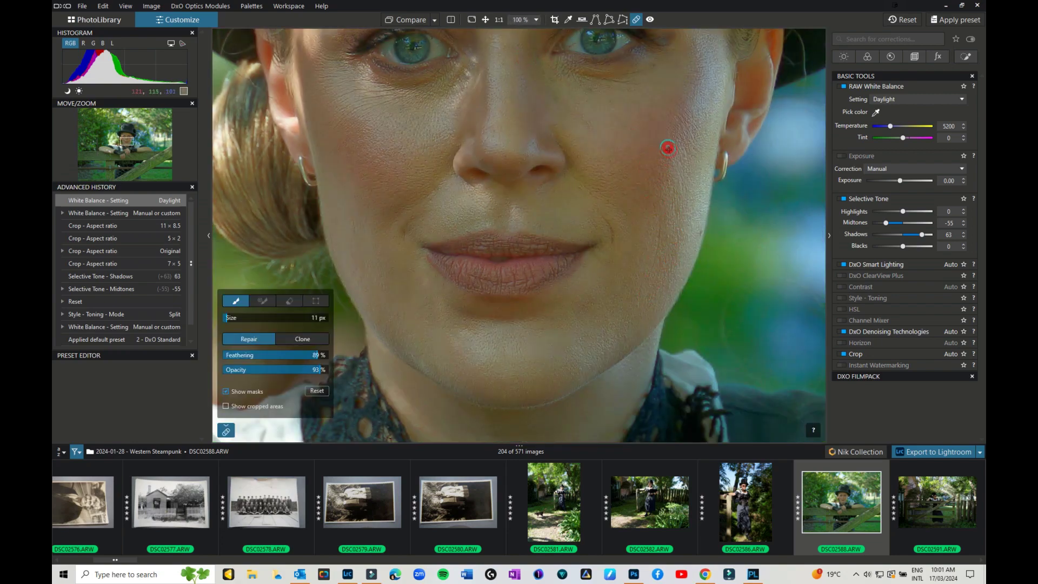
click(669, 149)
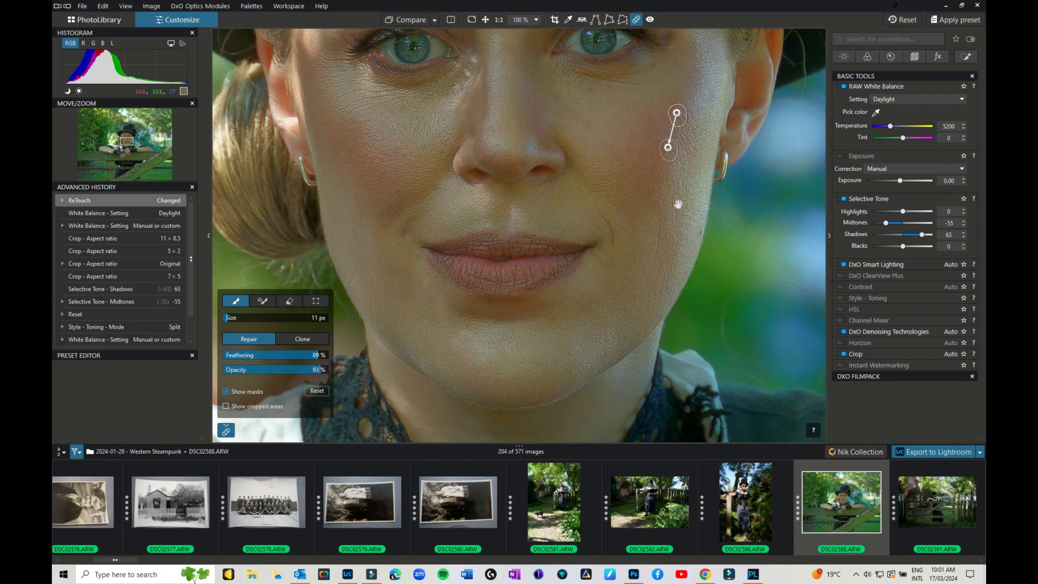
Shrink the Repair brush to 7 px and paint over the stray hair strand and lower cheek edge
drag(674, 197, 585, 273)
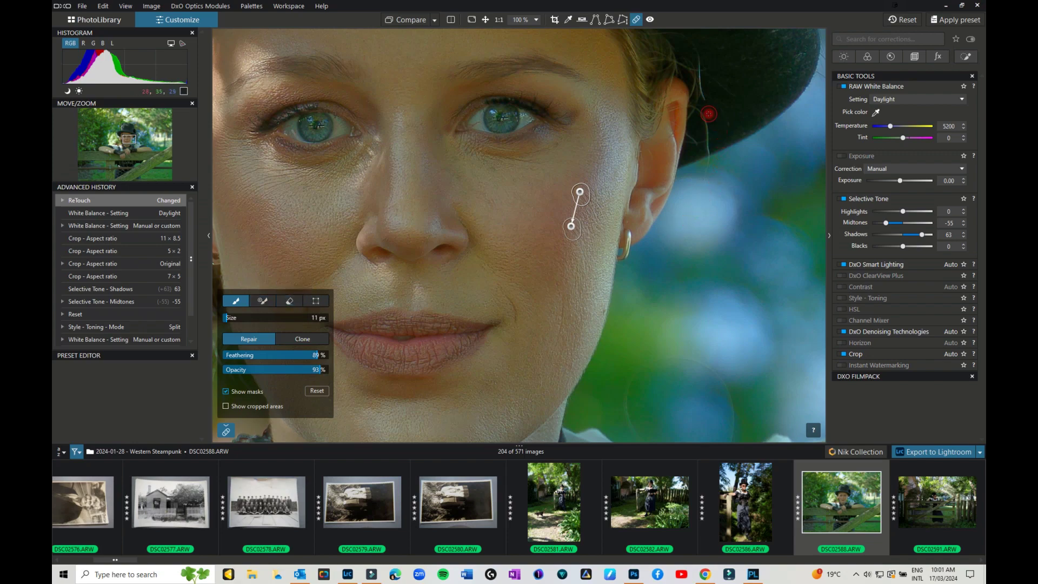
scroll(705, 111, down, 1)
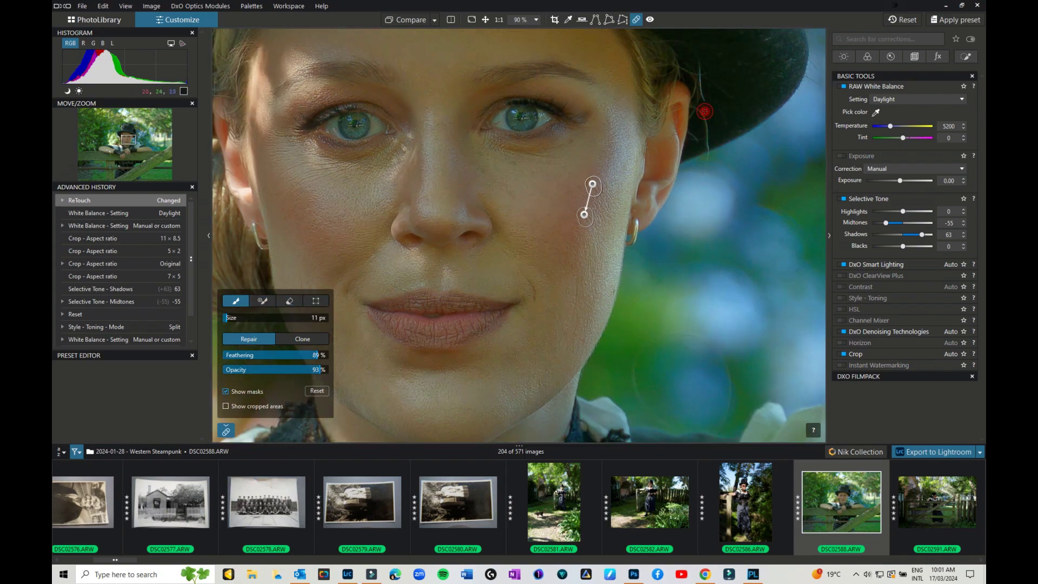
scroll(704, 112, up, 1)
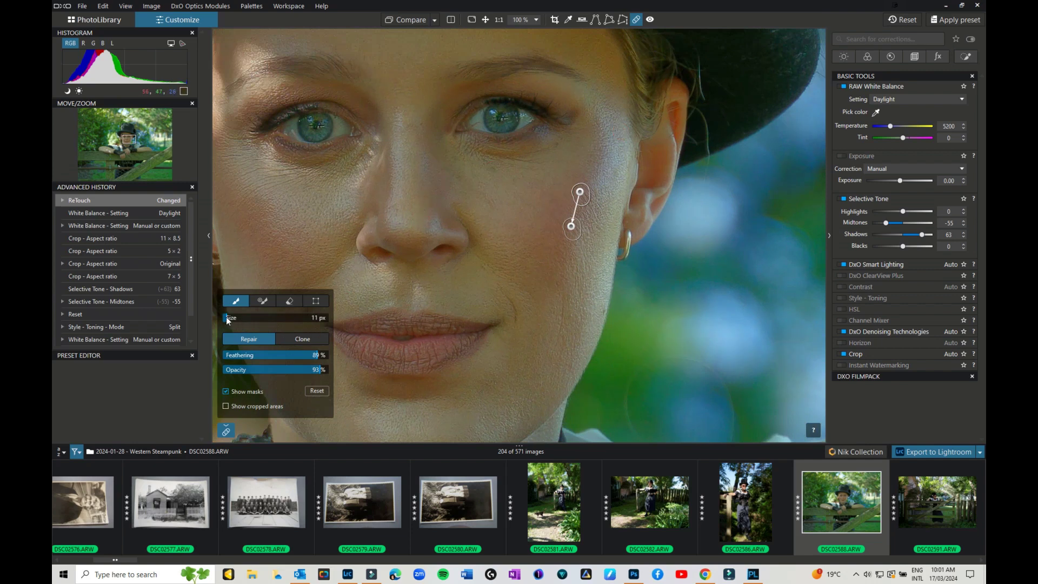
drag(228, 320, 224, 320)
mouse_move(694, 110)
mouse_down()
mouse_move(708, 142)
mouse_move(703, 181)
mouse_up()
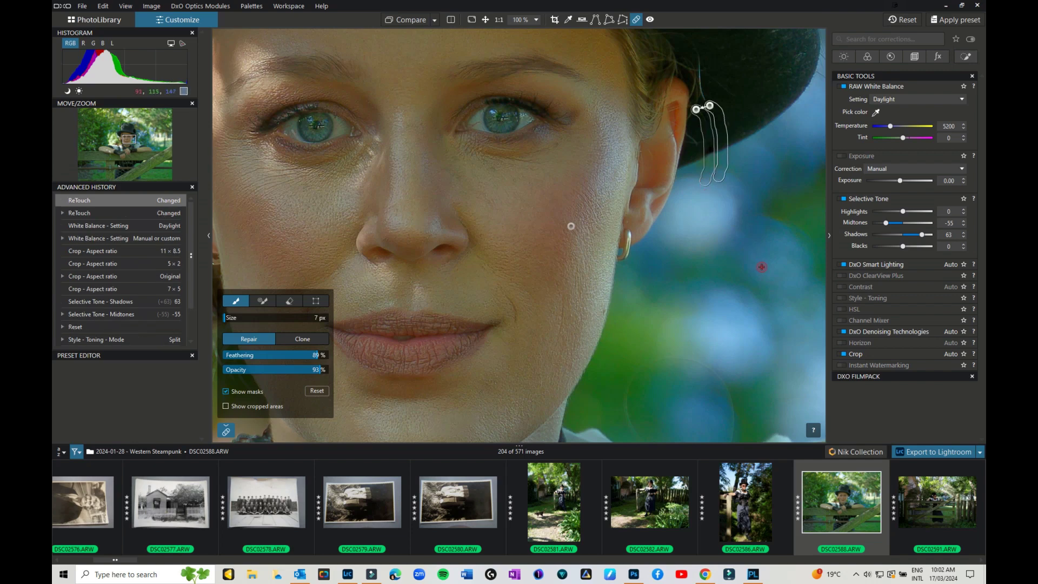
mouse_move(638, 439)
mouse_down()
mouse_move(633, 384)
mouse_move(659, 358)
mouse_move(697, 364)
mouse_move(723, 385)
mouse_move(731, 441)
mouse_up()
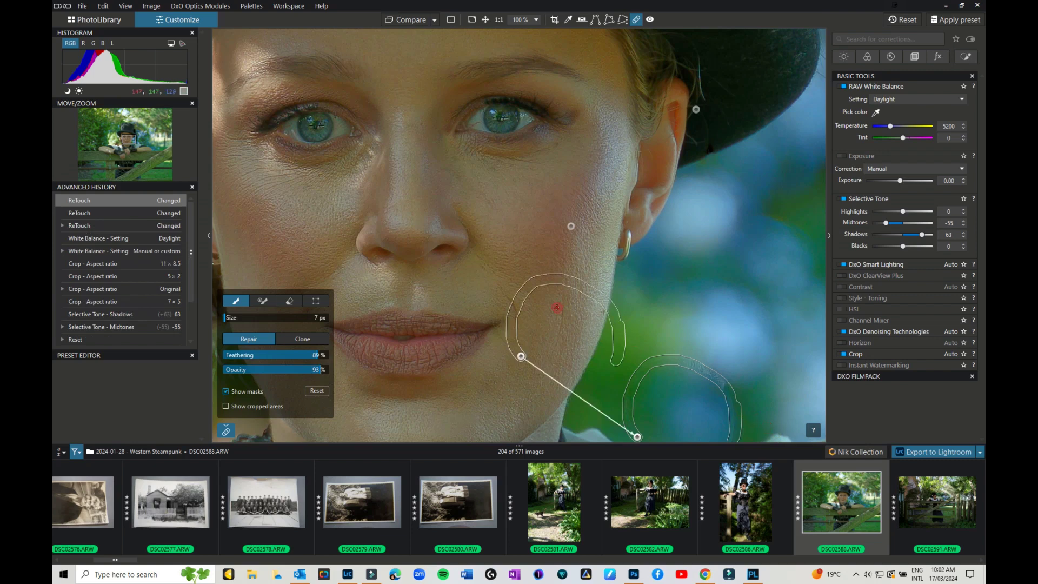
Repair the stray hair below the hat brim, sampling from the blue background
mouse_move(522, 359)
mouse_down()
mouse_move(679, 351)
mouse_move(665, 352)
mouse_up()
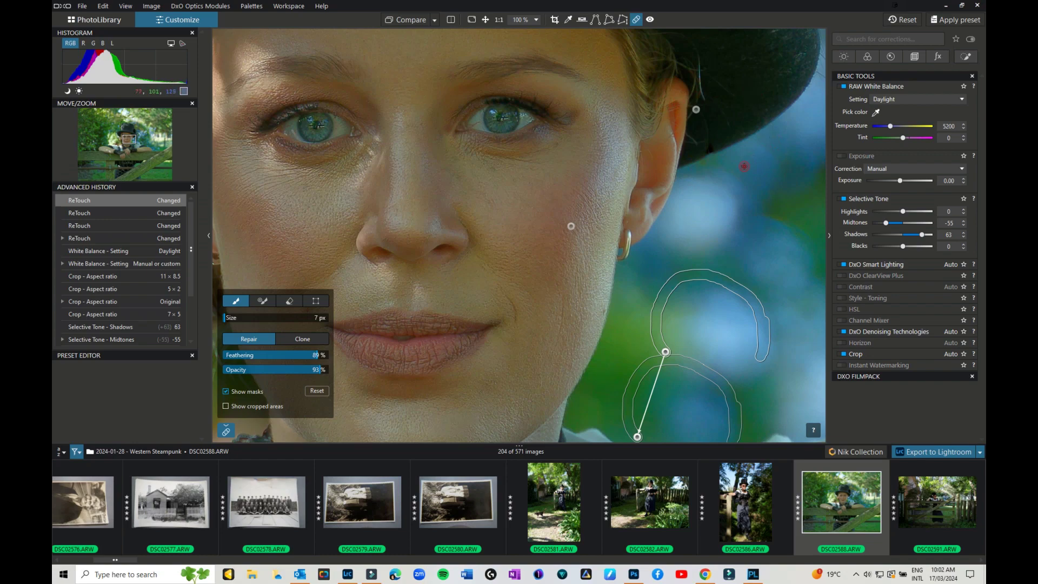
scroll(717, 197, up, 2)
scroll(718, 198, down, 2)
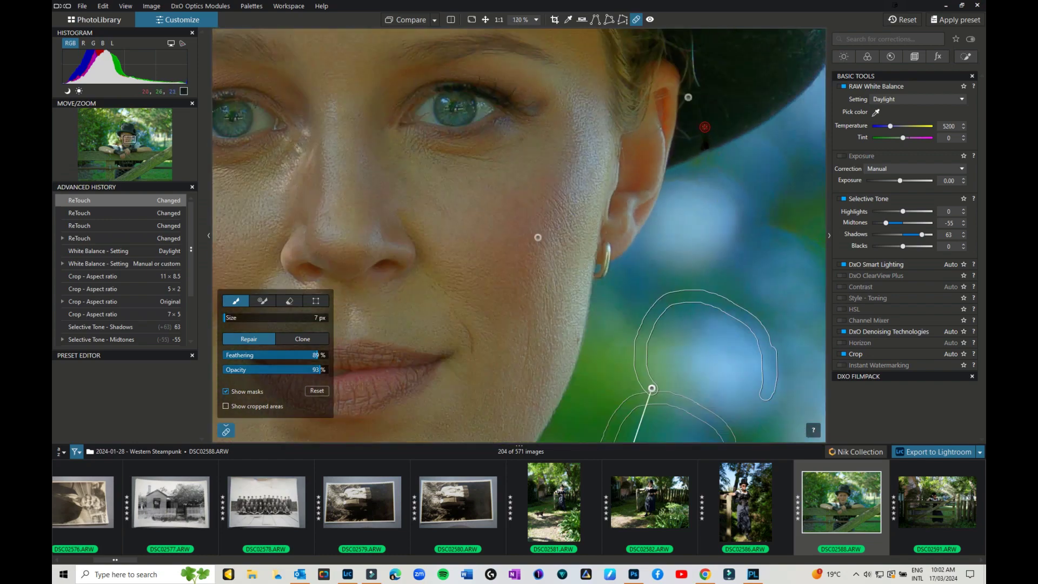
drag(691, 102, 699, 181)
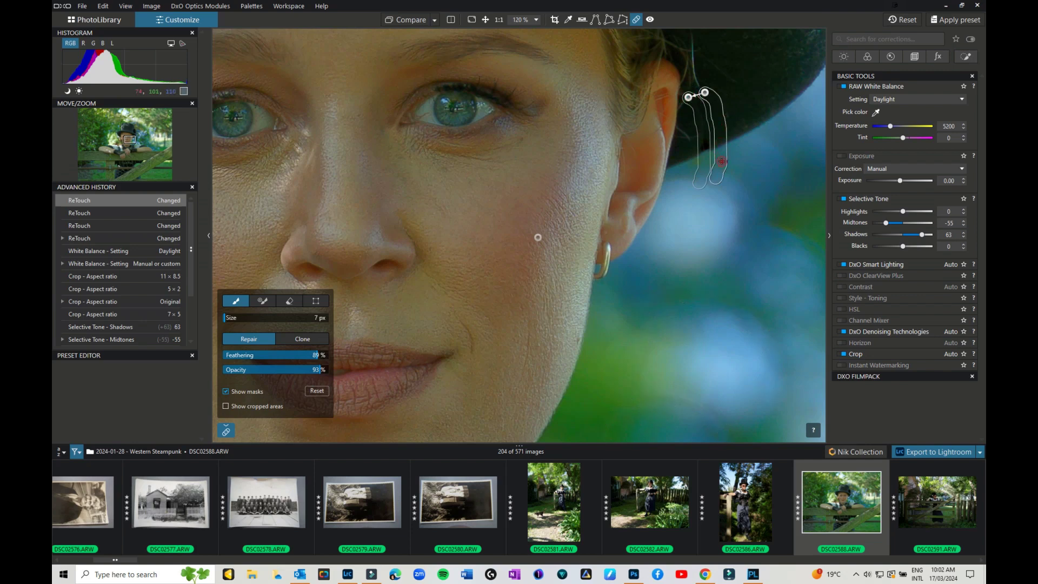
drag(708, 95, 708, 90)
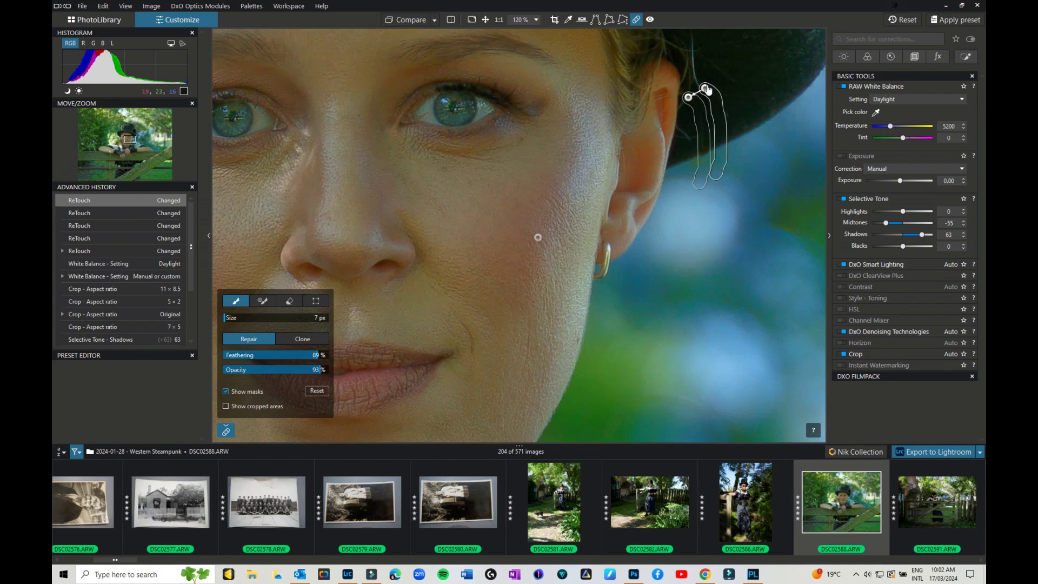
drag(707, 90, 708, 92)
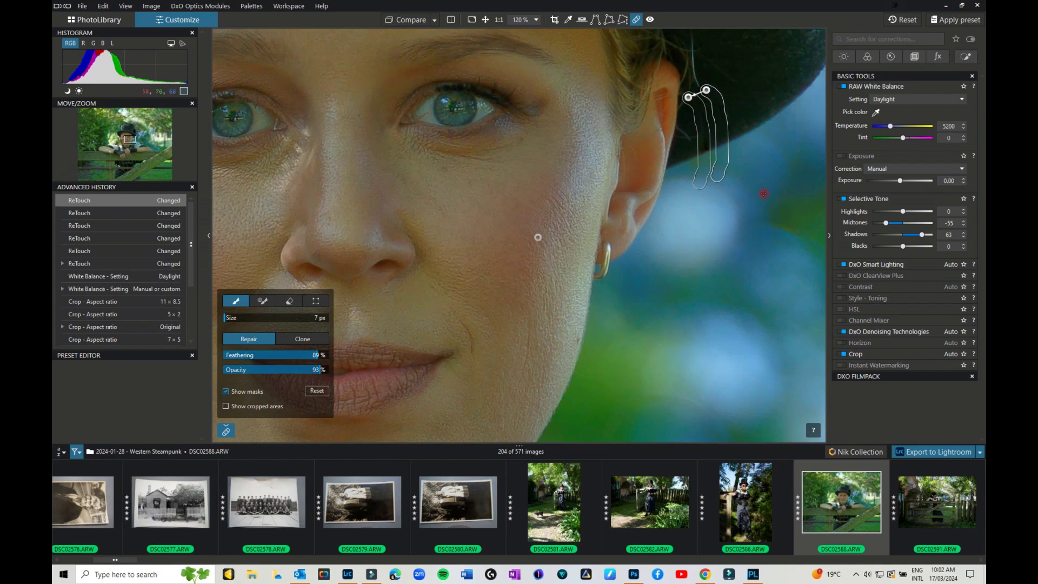
Remove three small spots below her eye and on her cheek, then exit retouching
scroll(746, 189, down, 1)
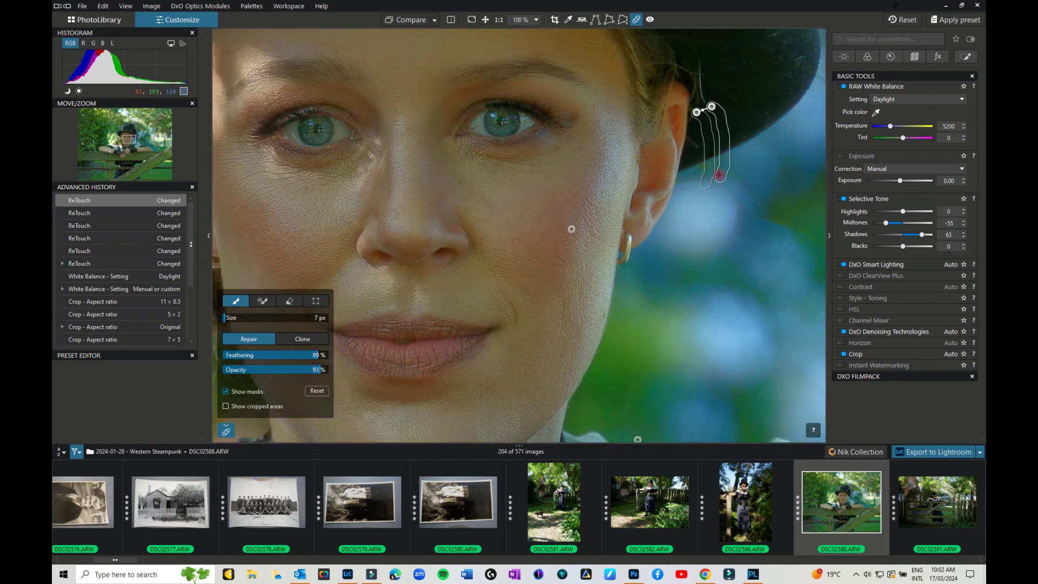
click(558, 150)
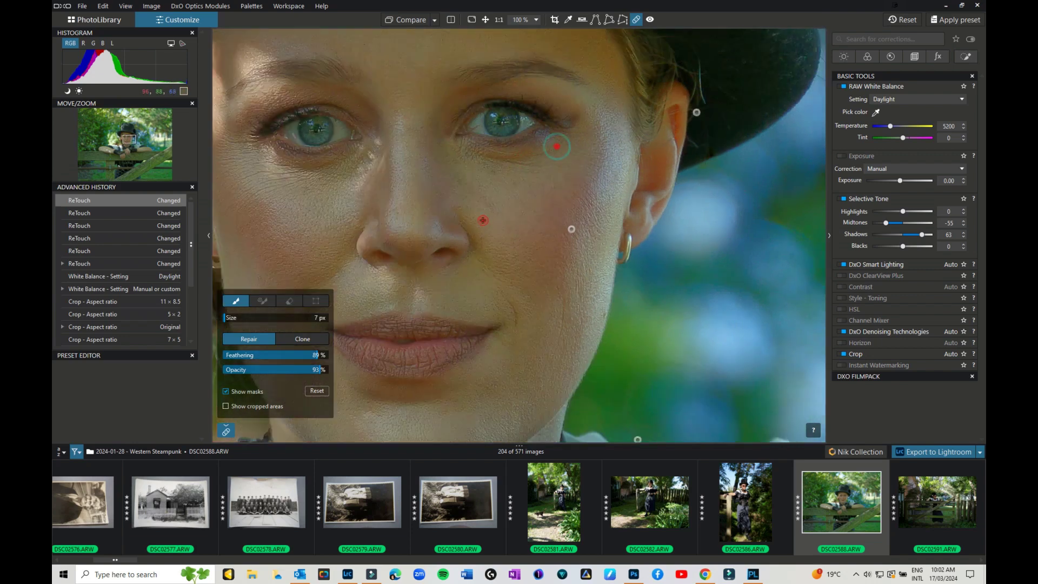
click(514, 183)
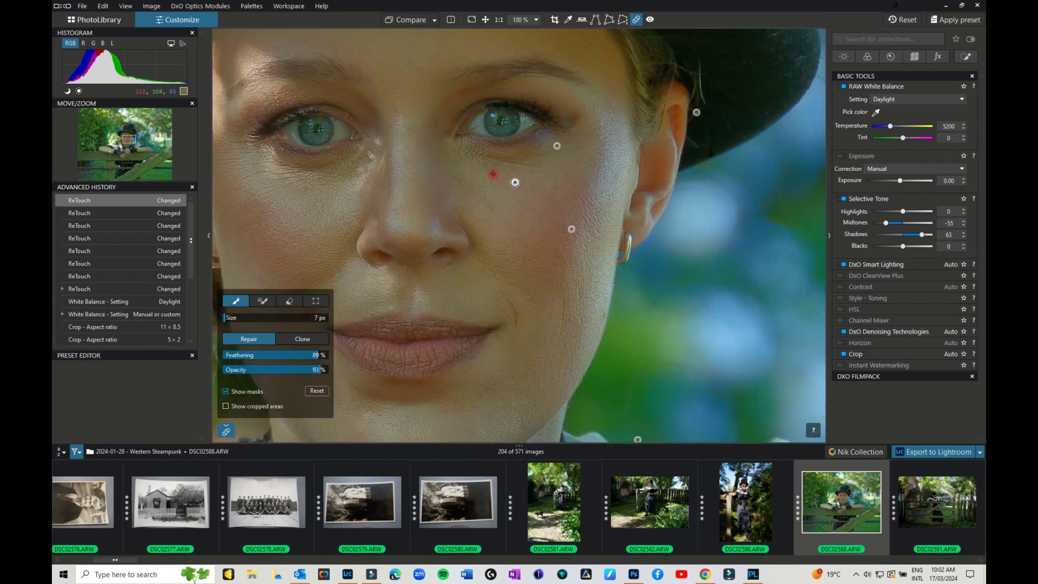
click(492, 172)
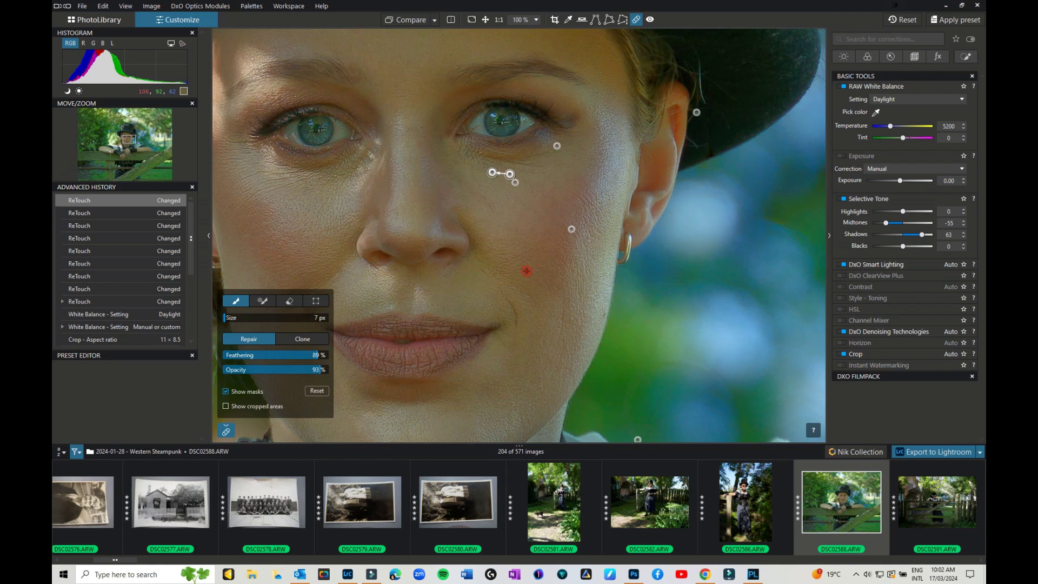
key(Escape)
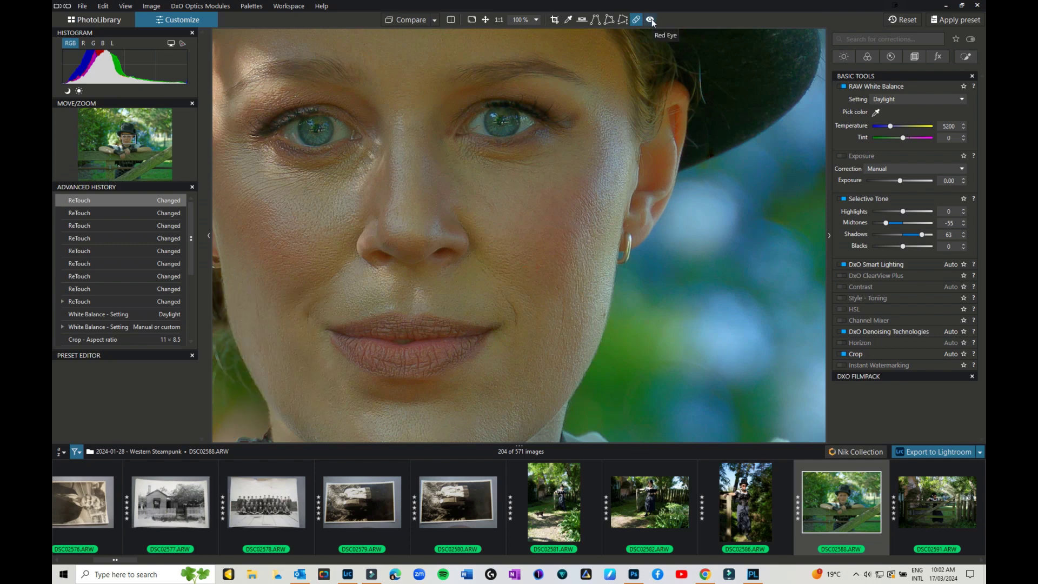
Apply red-eye correction to the face and compare it against the uncorrected original
click(650, 20)
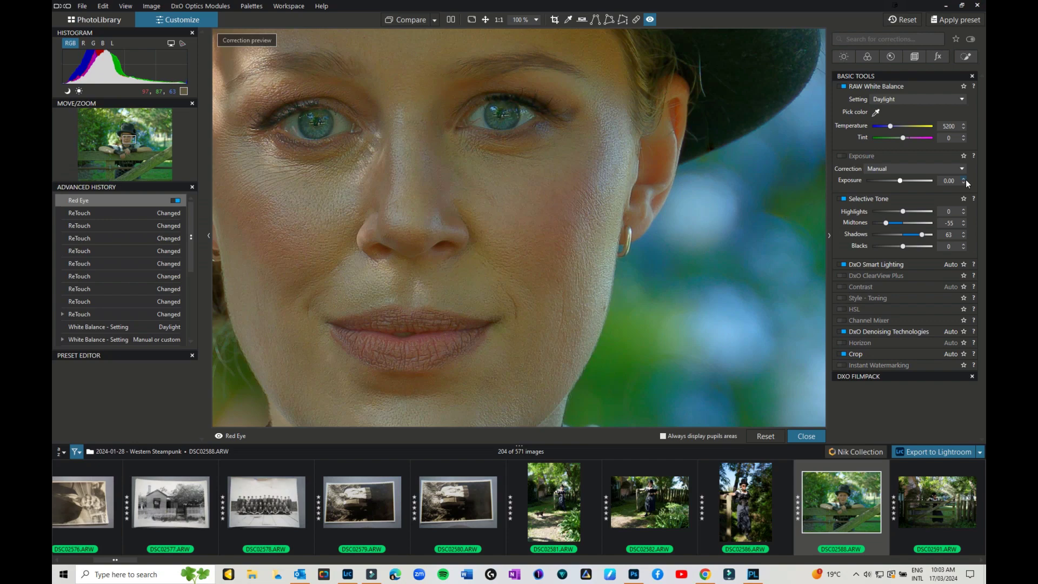
click(410, 21)
Fit the whole corrected photo to the view and compare it with the uncorrected original
click(485, 20)
key(ctrl+0)
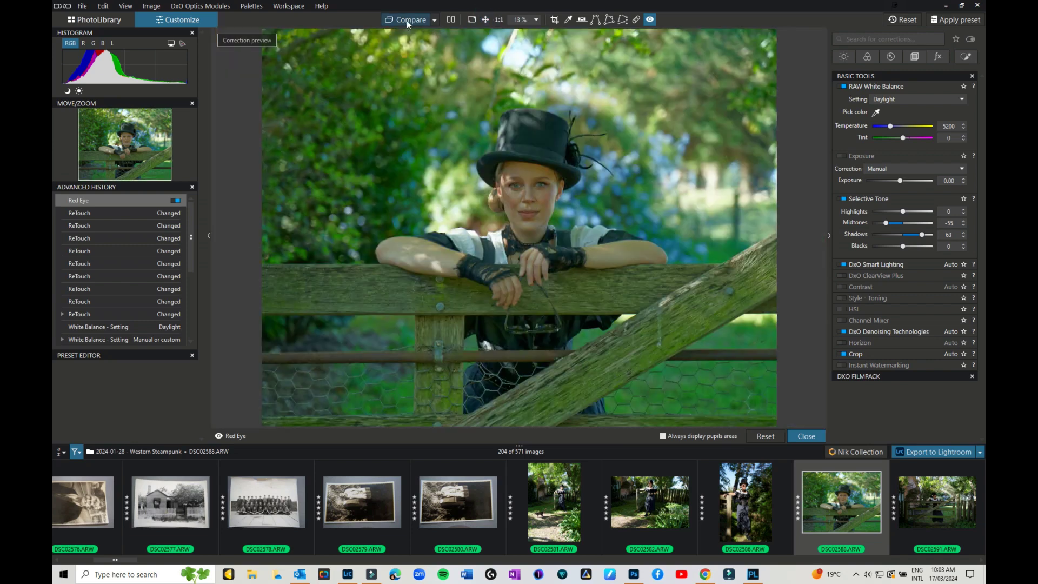
click(407, 20)
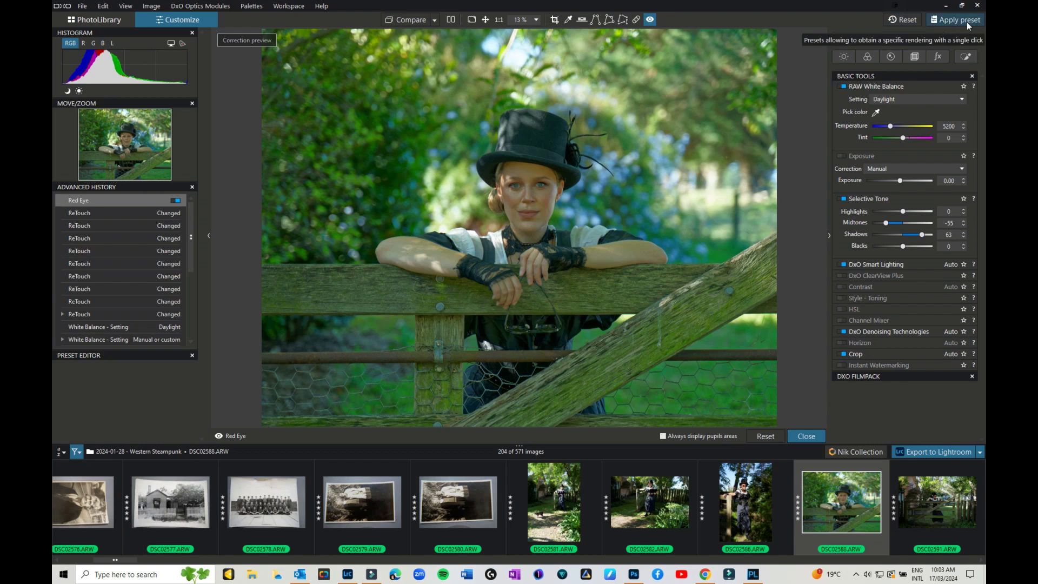
Reset DSC02588.ARW to As Shot 5377 white balance, tint 43, and Selective Tone 0
click(906, 19)
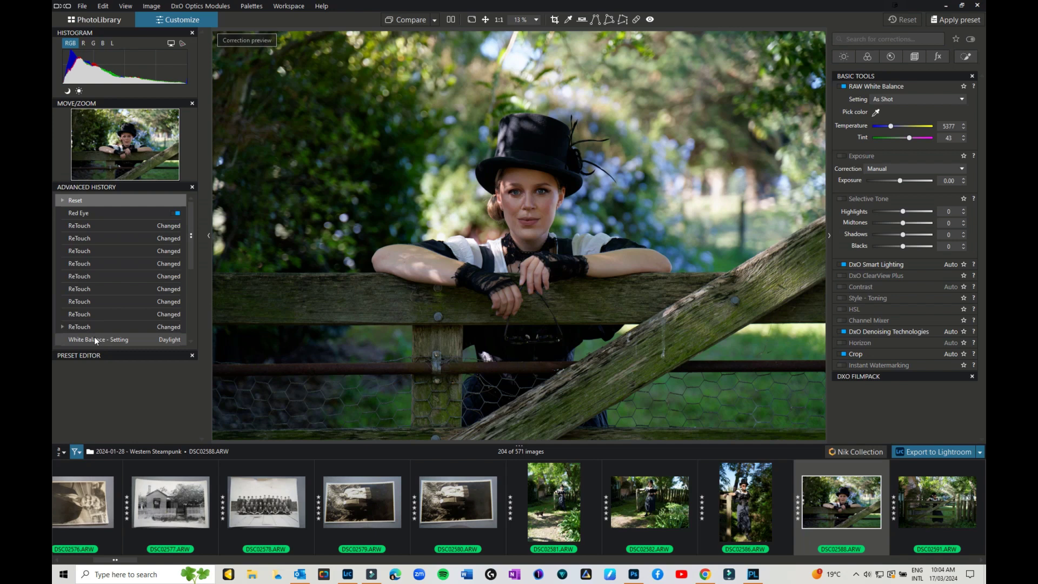
Jump to the first ReTouch history state, then roll back to Applied default preset (2 - DxO Standard)
scroll(81, 254, down, 5)
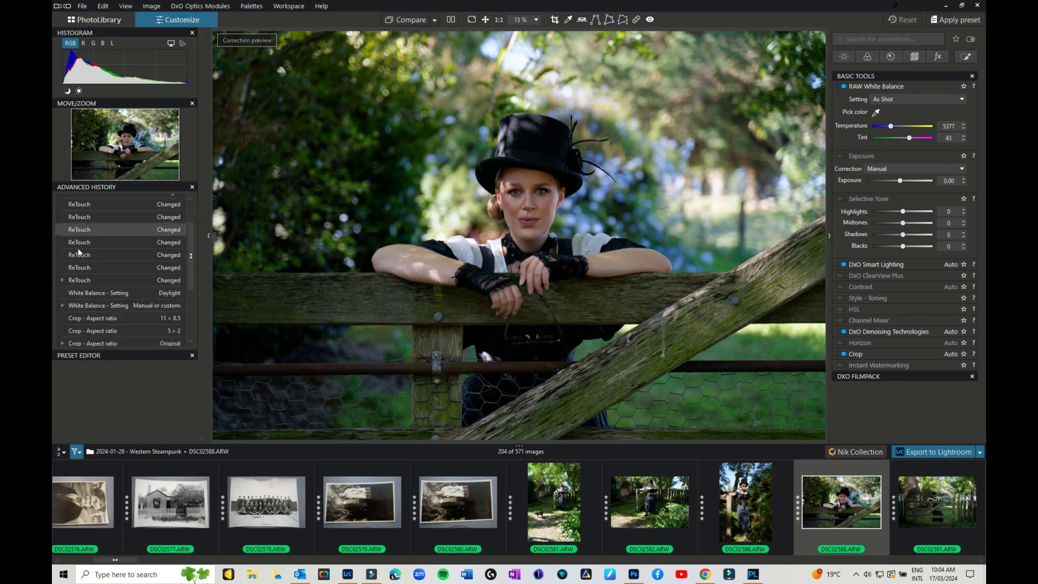
scroll(79, 254, up, 5)
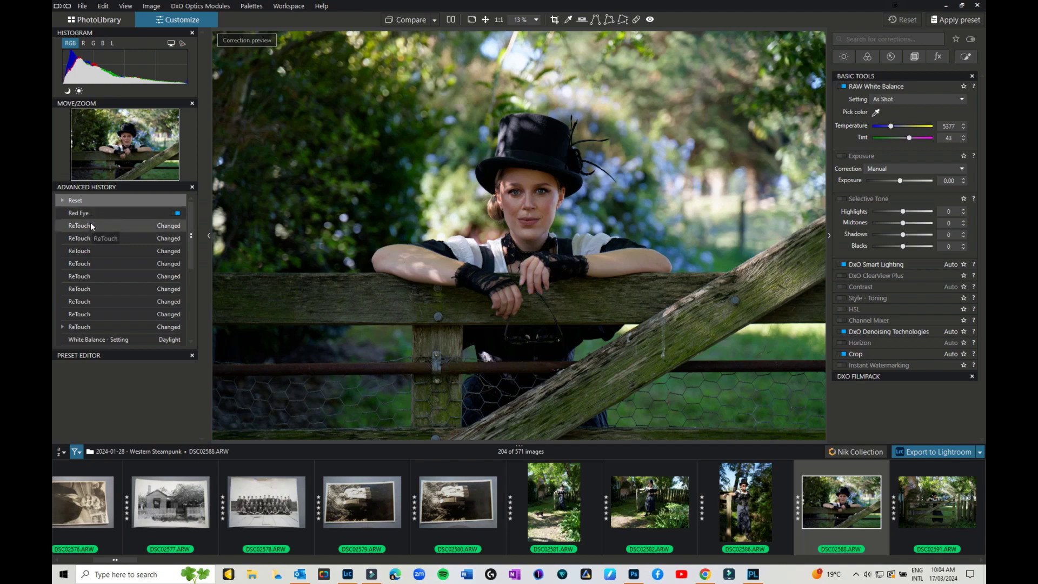
click(90, 222)
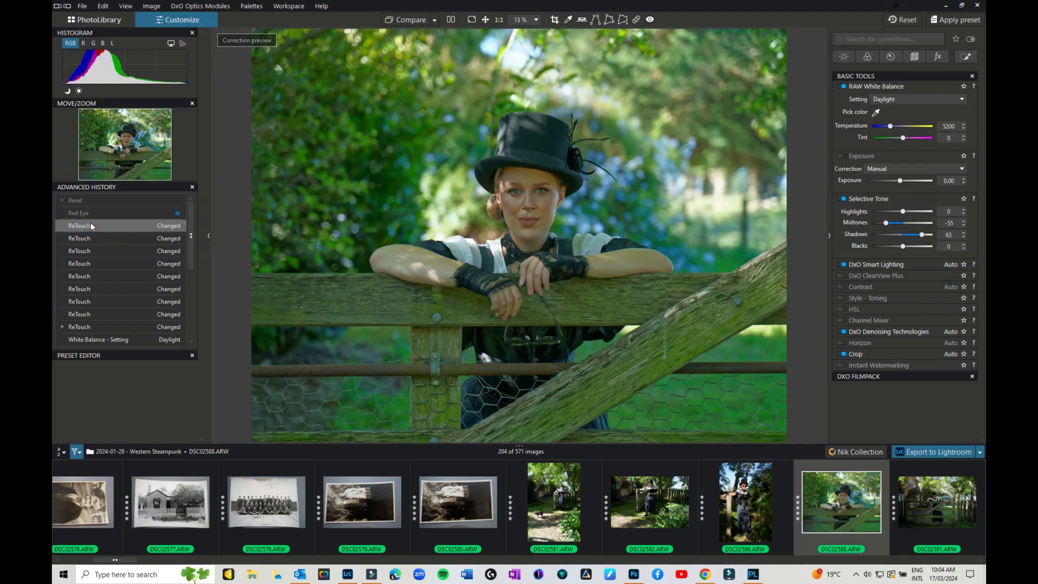
scroll(114, 303, down, 10)
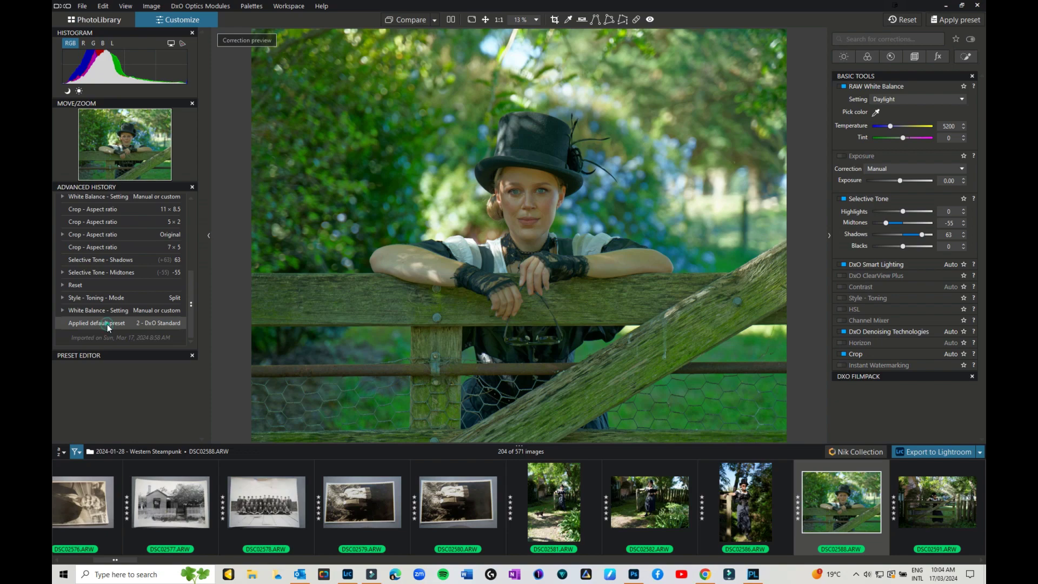
click(107, 323)
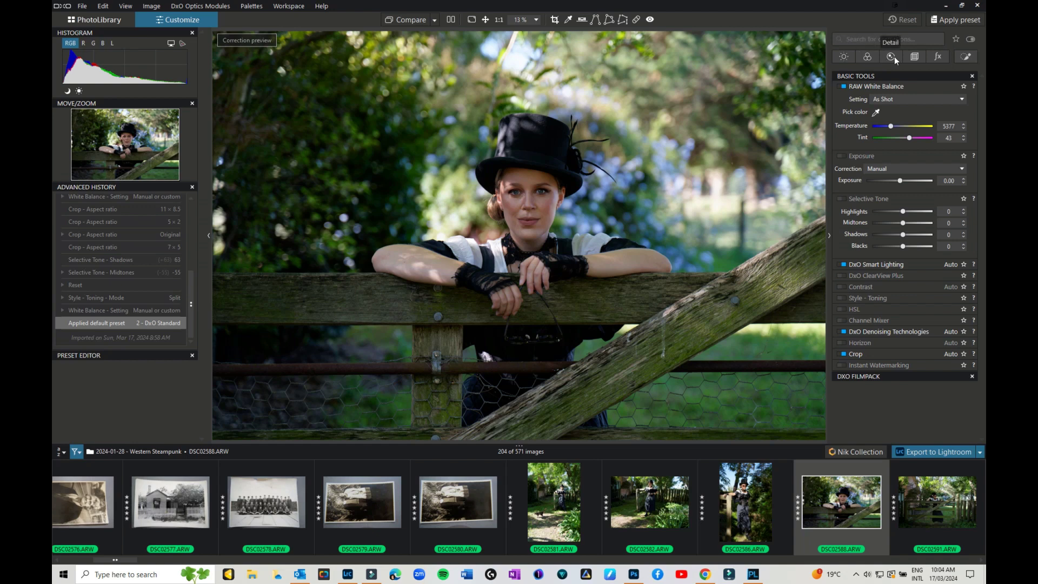
Look through the Light and Color palettes, ending on Detail with High Quality denoising at luminance 40
click(843, 56)
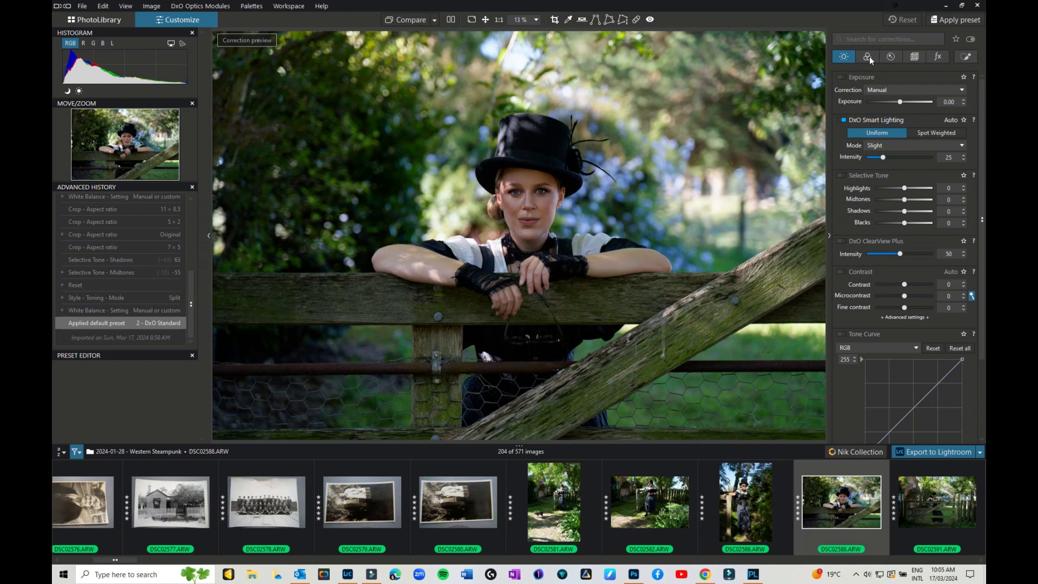
click(868, 56)
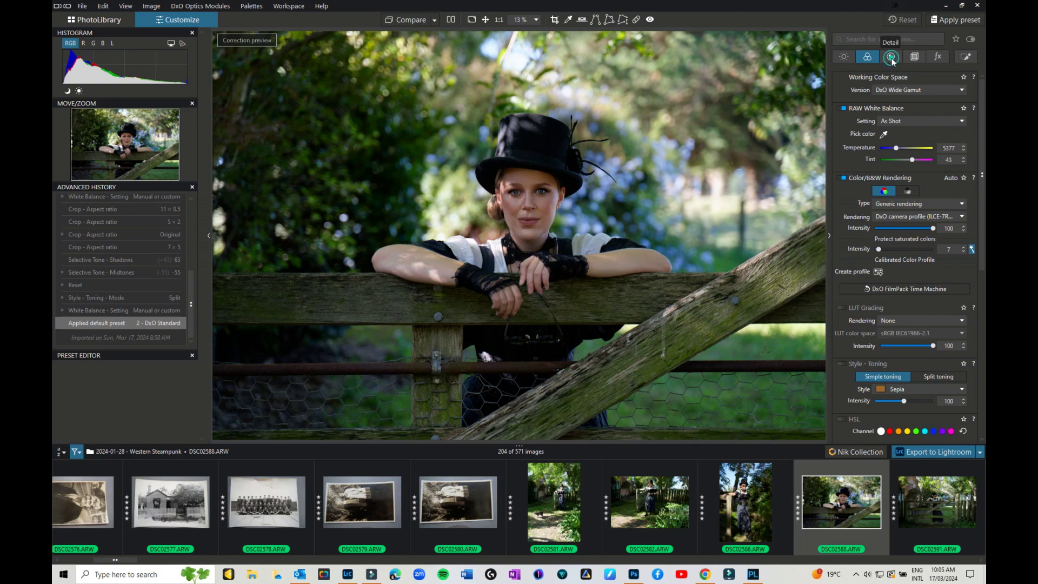
click(890, 58)
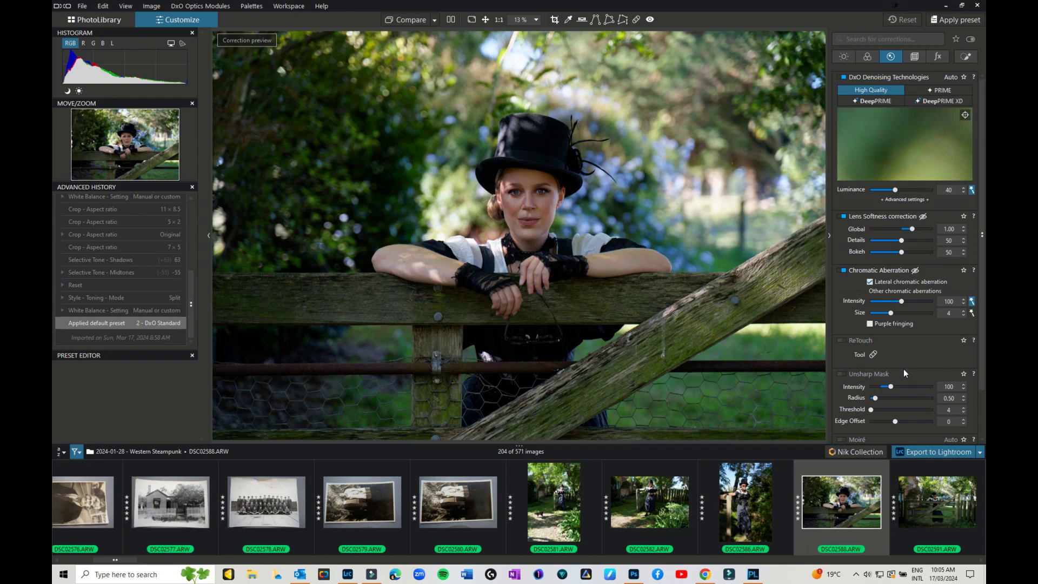
Scroll the Detail palette, then view Geometry: horizon 0.00, Original crop, distortion and perspective 100
scroll(903, 369, down, 2)
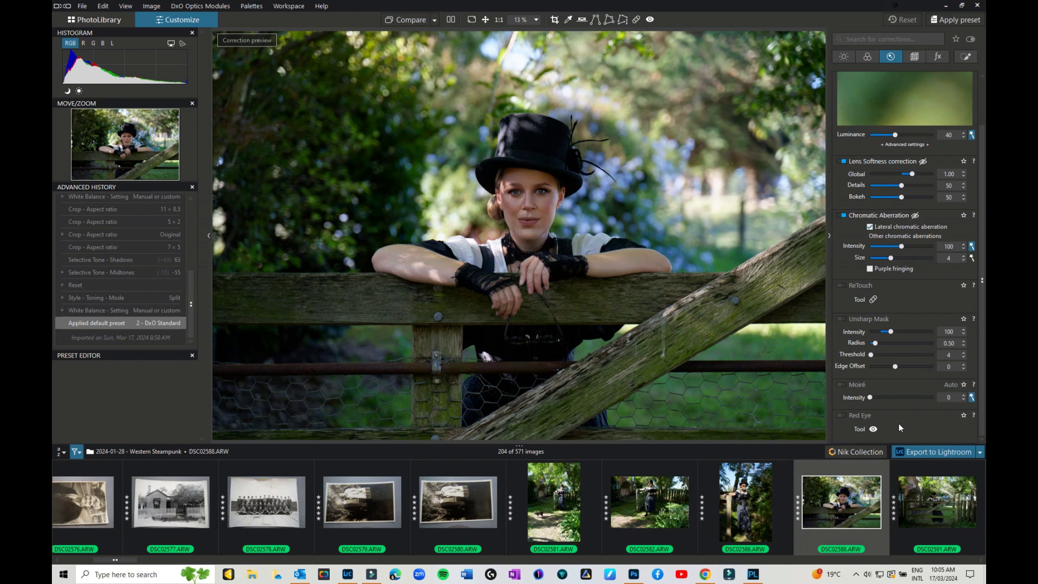
scroll(898, 423, up, 2)
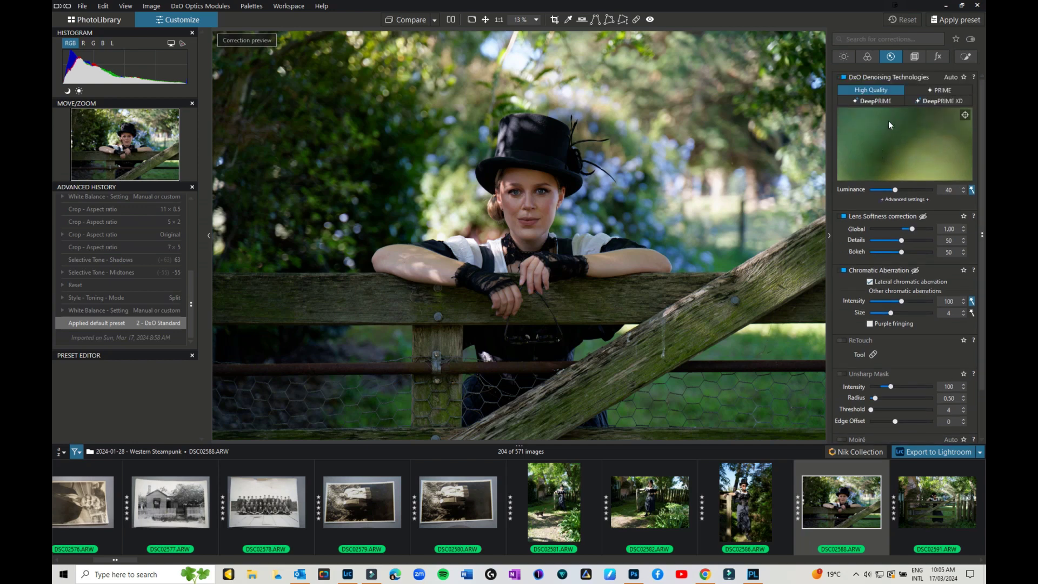
click(913, 57)
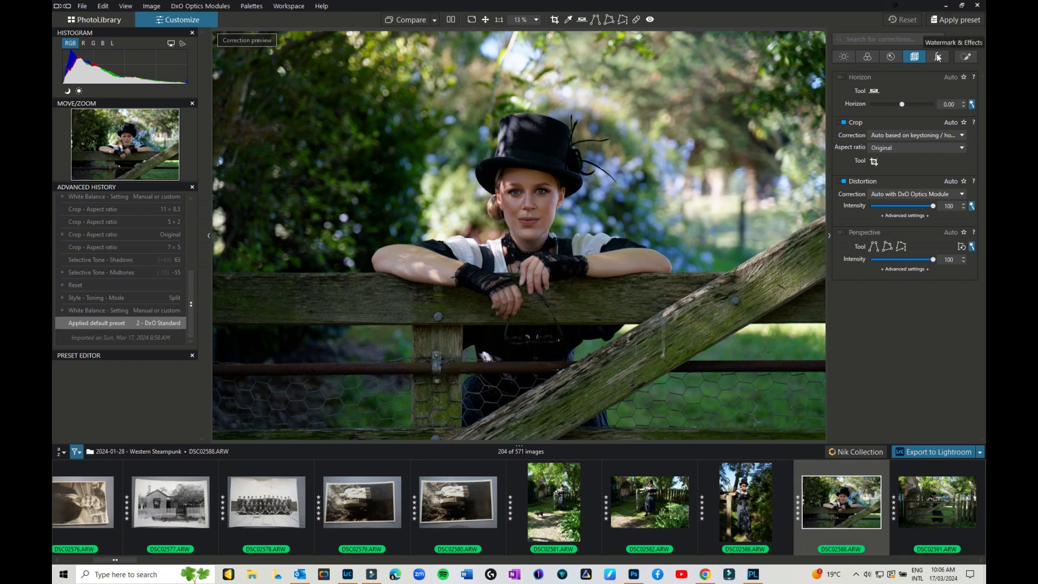
Review Watermark & Effects: Cool tone filter at density 100, Grain, Vignetting, Blur, Frame, Texture, Light Leak
click(938, 58)
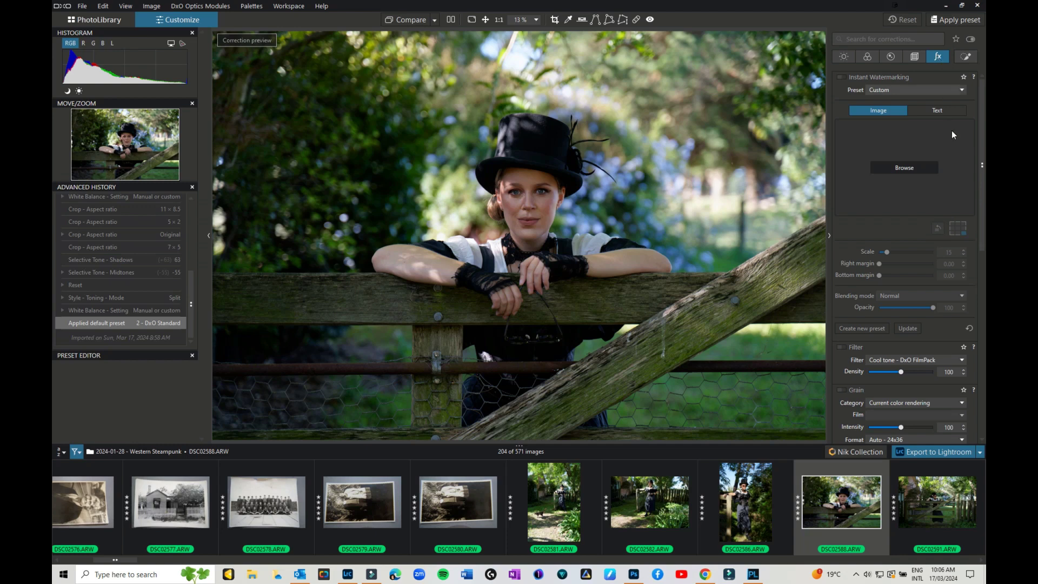
scroll(952, 159, down, 2)
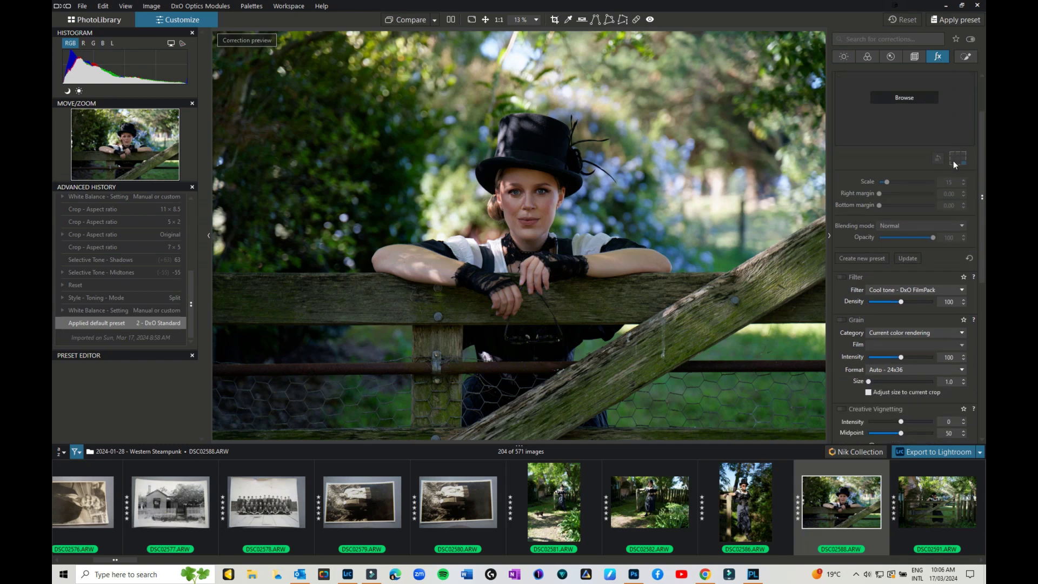
scroll(918, 265, down, 1)
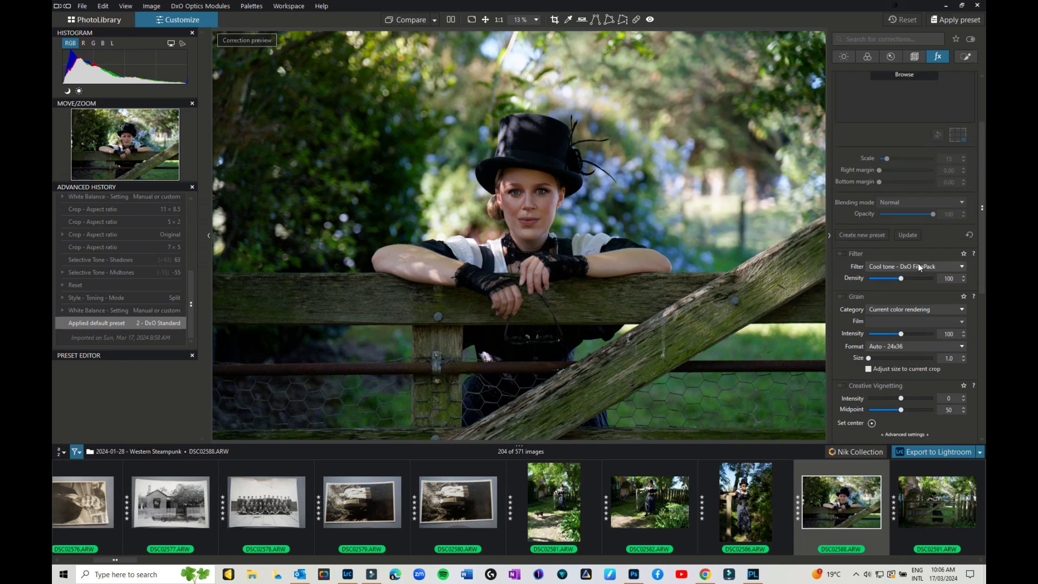
scroll(918, 263, down, 4)
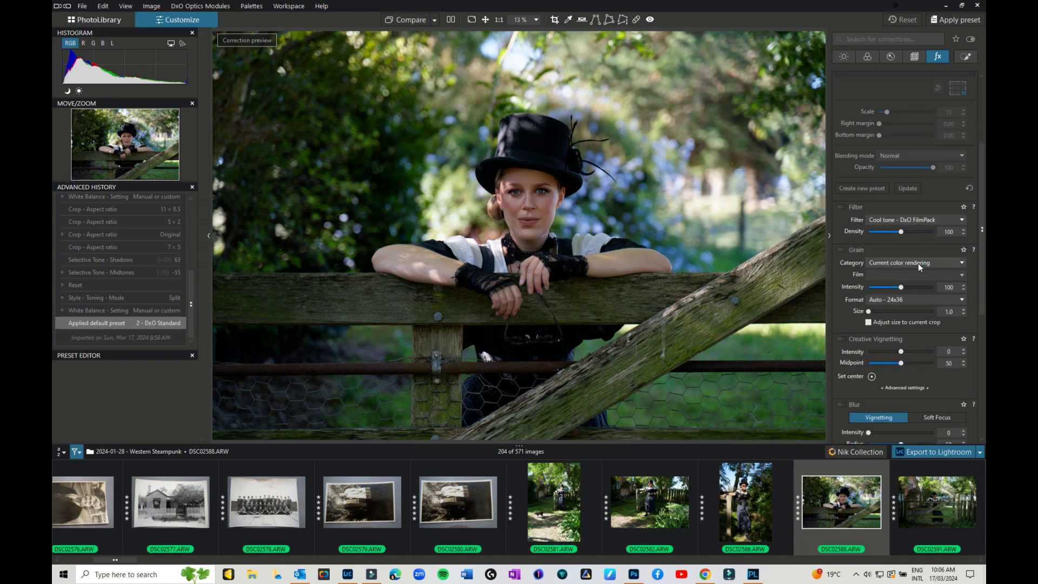
scroll(917, 264, down, 2)
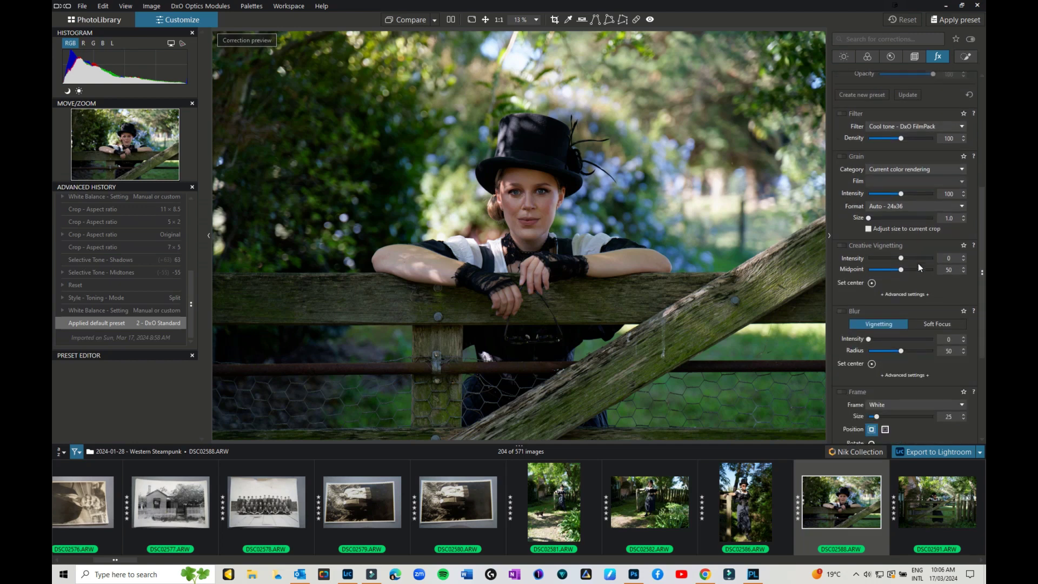
scroll(918, 264, down, 3)
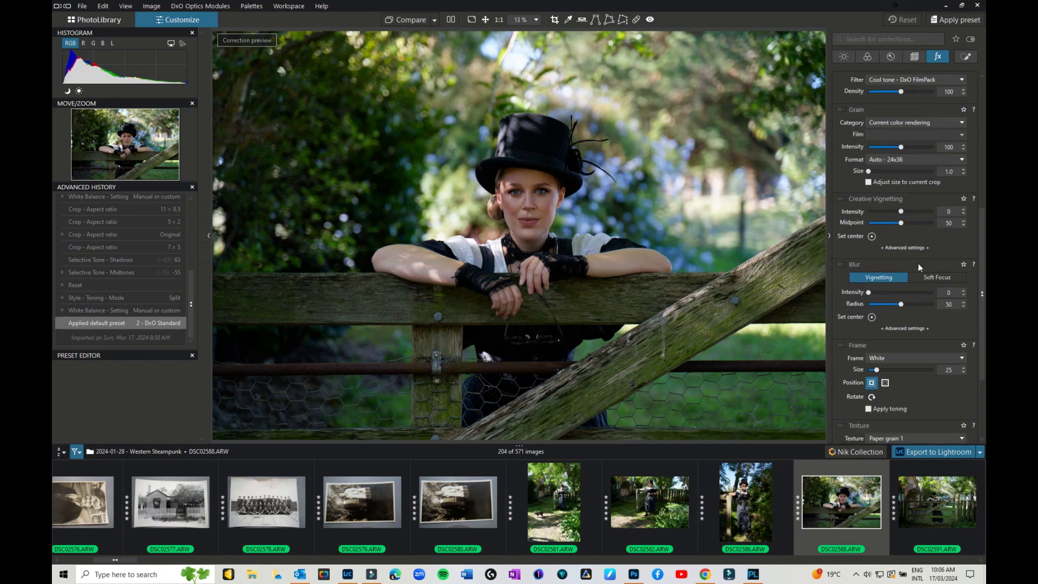
scroll(918, 264, down, 3)
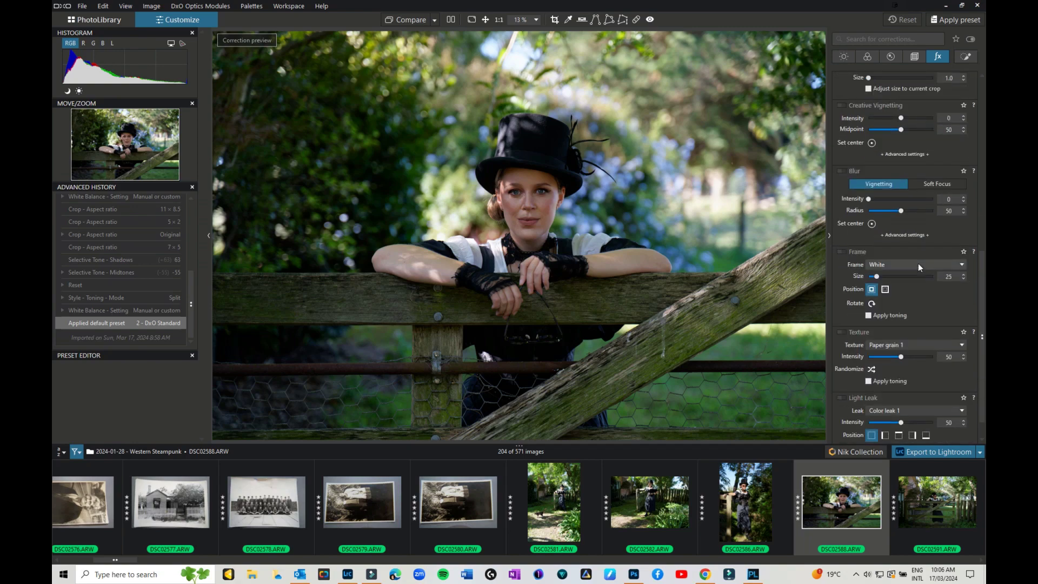
scroll(918, 264, down, 1)
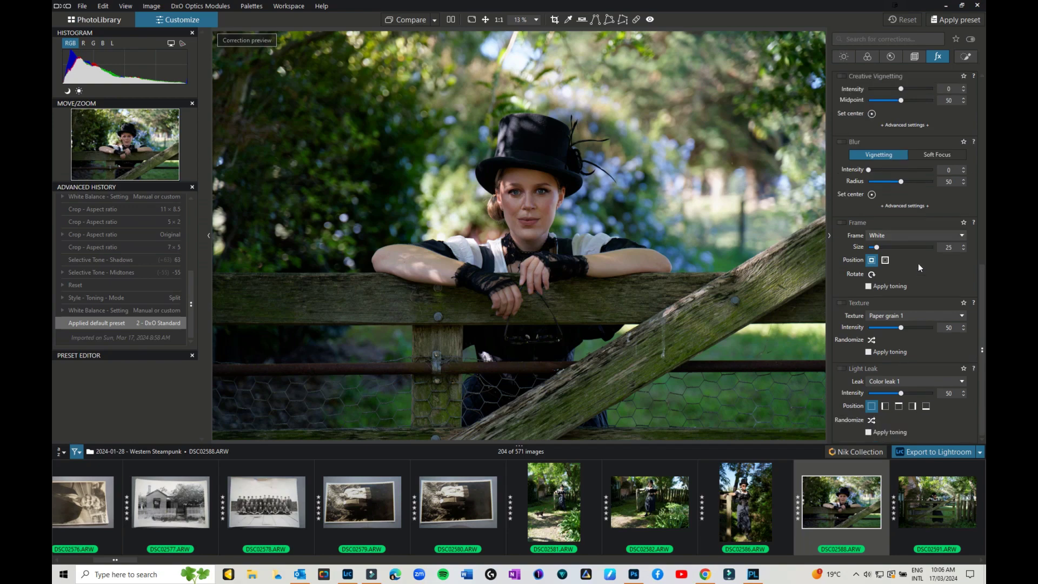
scroll(917, 264, down, 15)
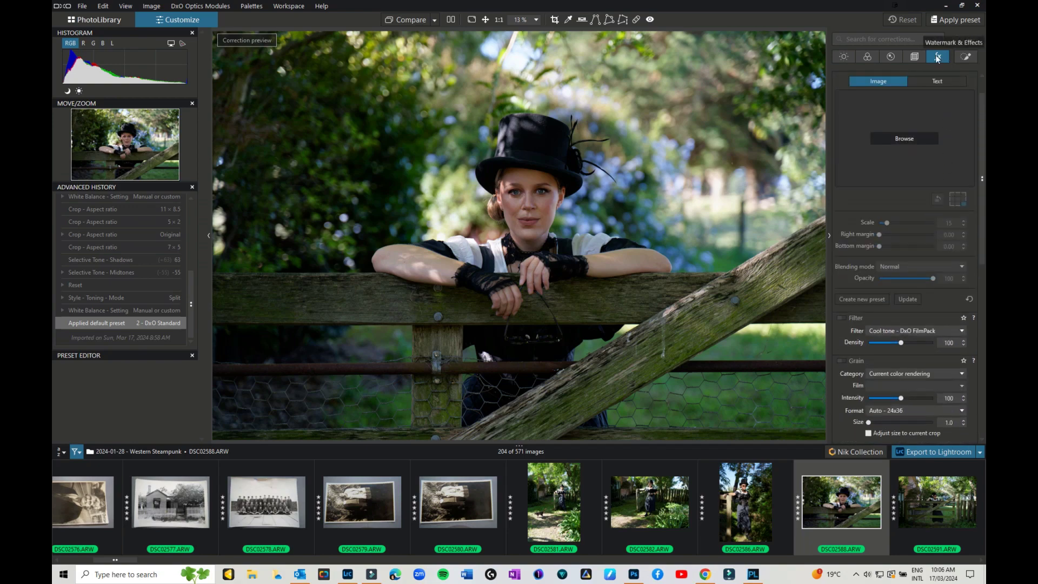
Show the Local Adjustments palette, confirming DSC02588.ARW has no local adjustments
click(971, 57)
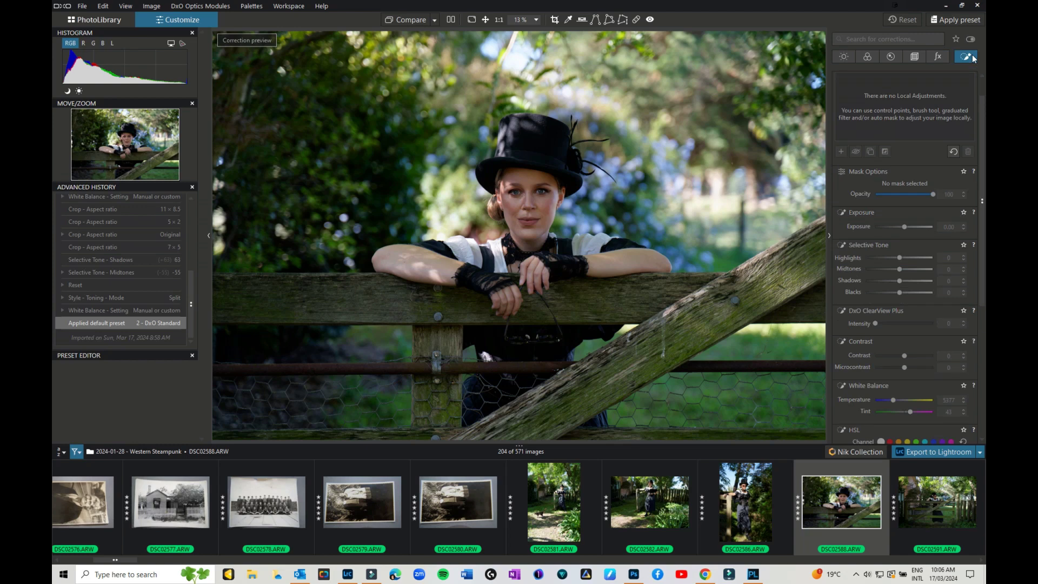